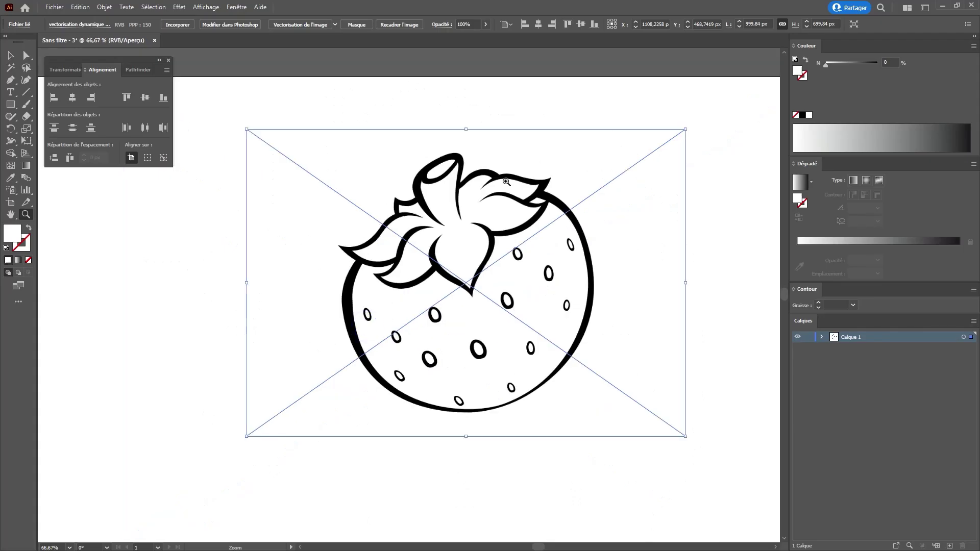
# Step: Vectorise the strawberry image with the "Logo noir et blanc" tracing preset
pyautogui.press('v')
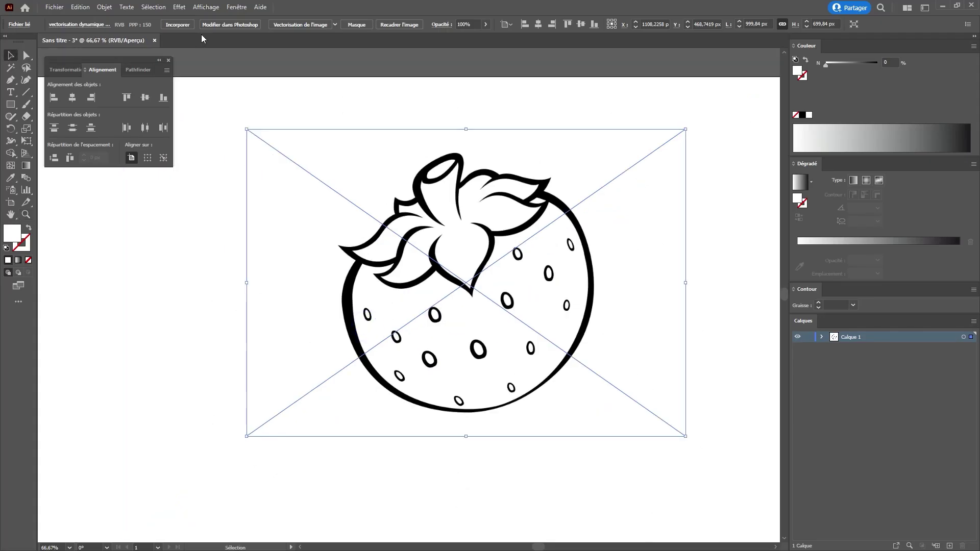
pyautogui.click(335, 24)
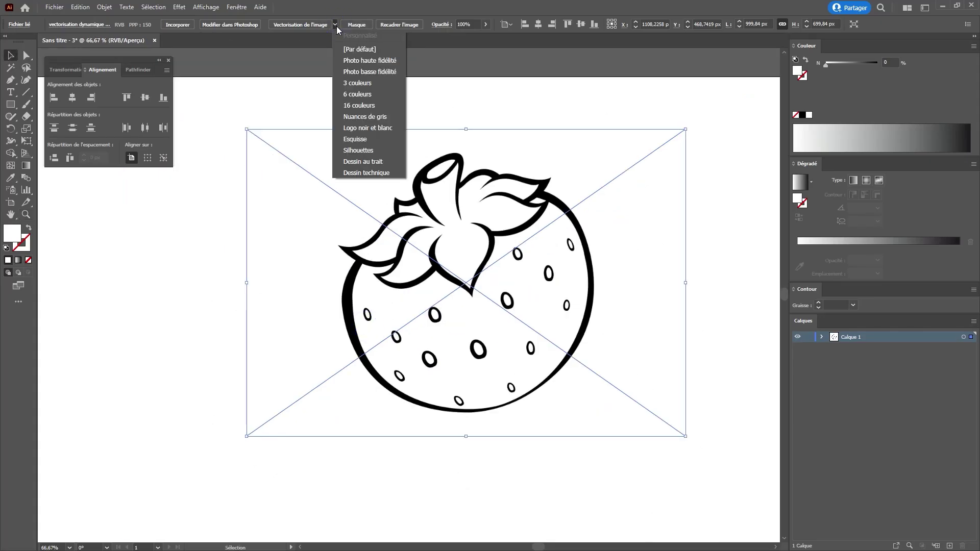
pyautogui.click(360, 131)
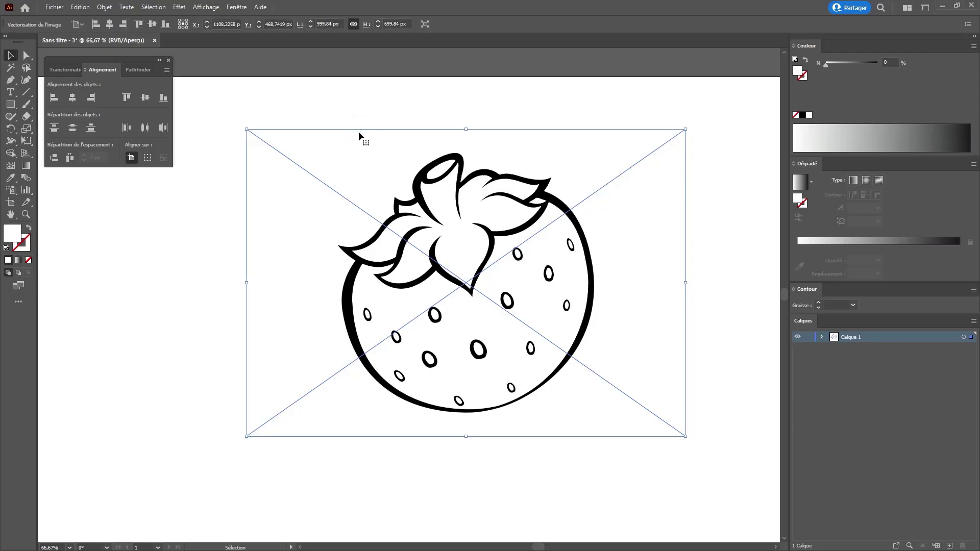
# Step: Examine the edges of the traced strawberry outline up close around the leaves and seeds
pyautogui.press('z')
pyautogui.moveTo(417, 242); pyautogui.dragTo(440, 285)
pyautogui.hotkey('ctrl', '-')
pyautogui.hotkey('ctrl', '-')
pyautogui.hotkey('ctrl', '-')
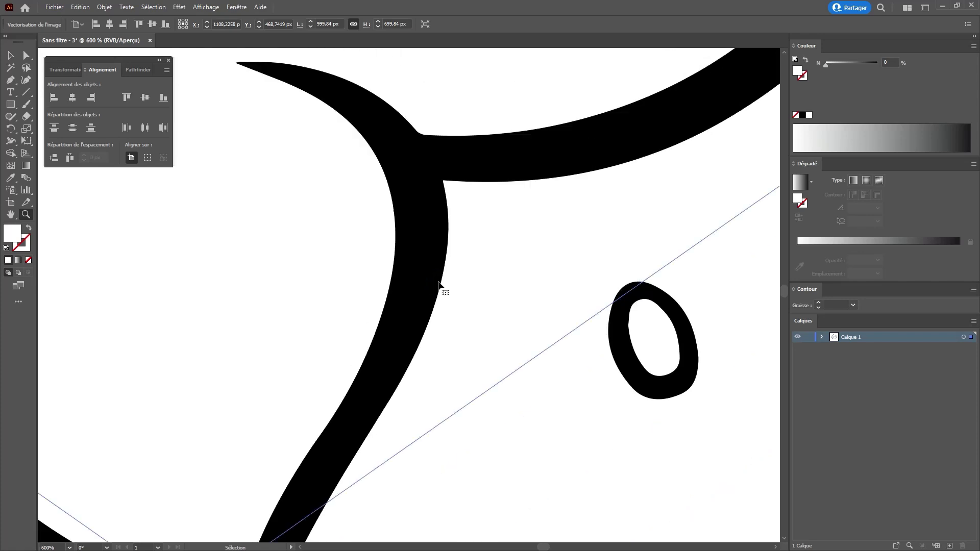
pyautogui.hotkey('ctrl', '-')
pyautogui.hotkey('ctrl', '-')
pyautogui.hotkey('ctrl', '-')
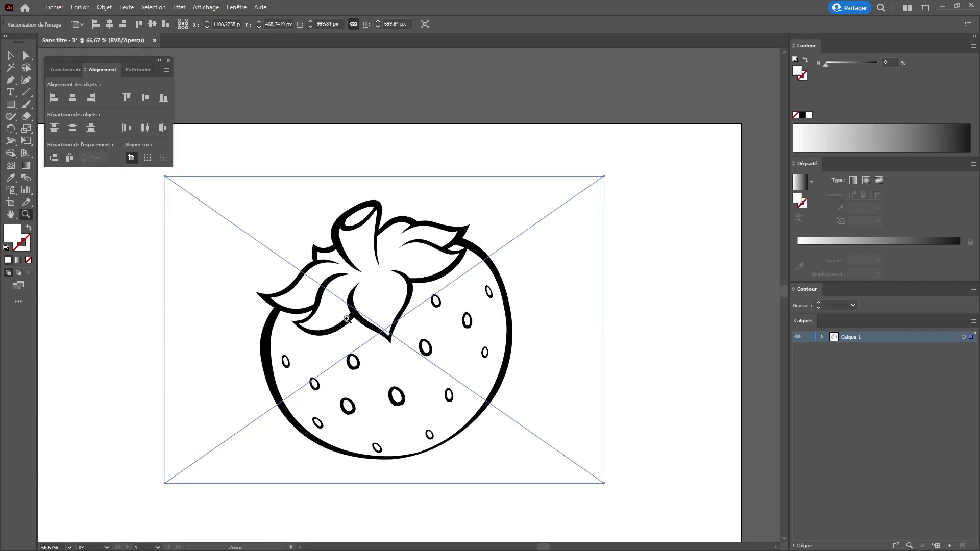
# Step: Expand the strawberry tracing into editable paths with the Objet and Fond options enabled
pyautogui.press('a')
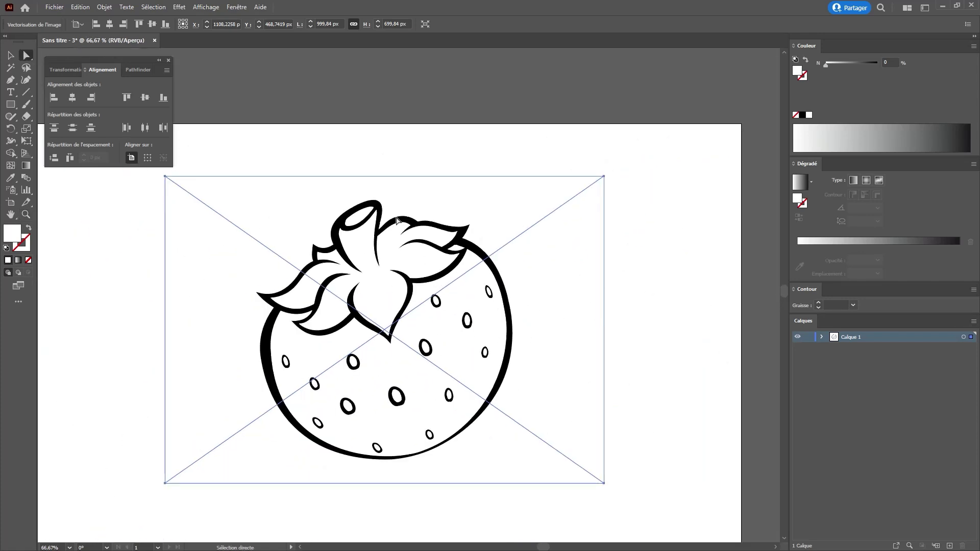
pyautogui.press('v')
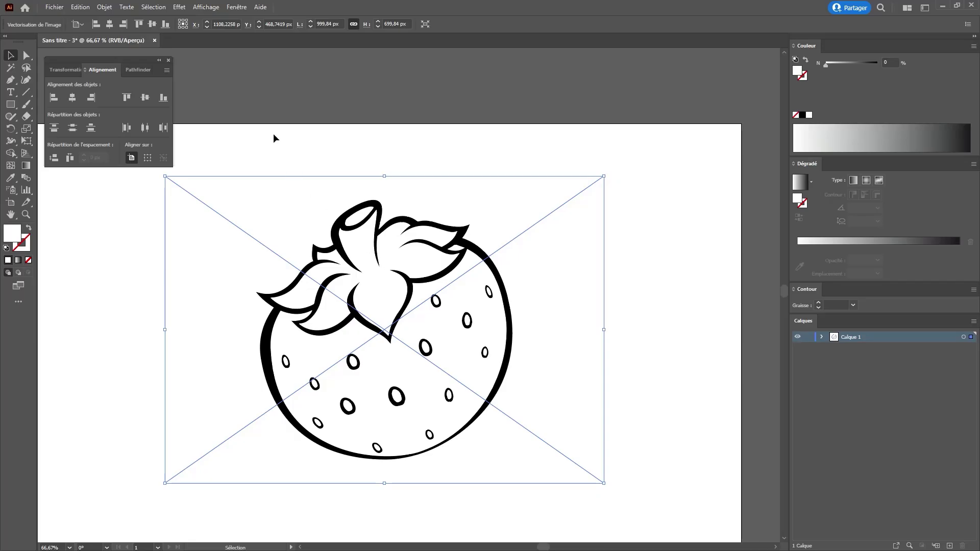
pyautogui.click(104, 8)
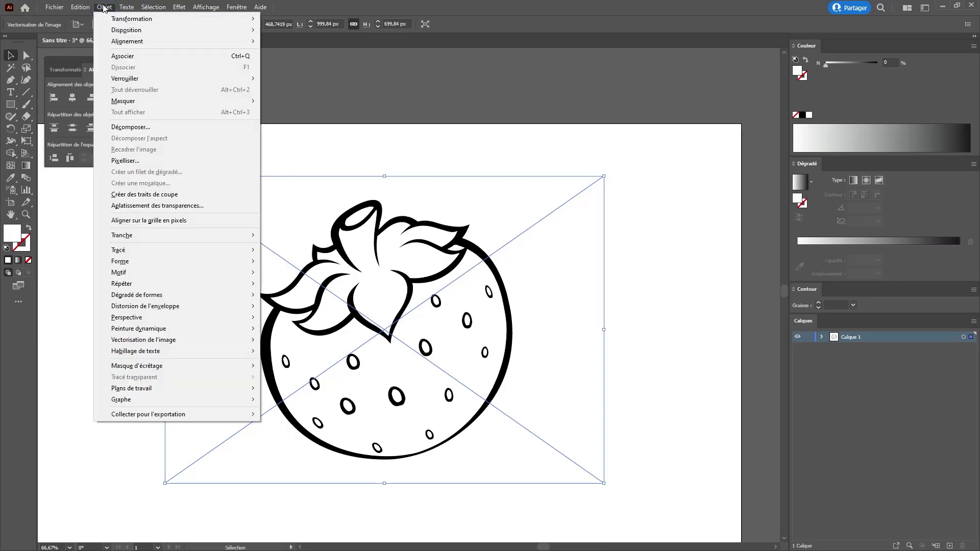
pyautogui.click(156, 128)
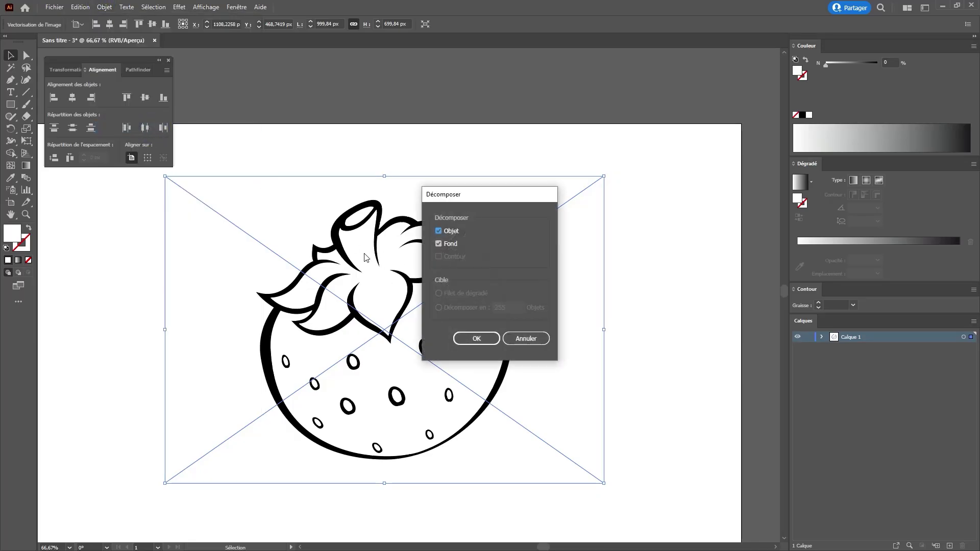
pyautogui.click(479, 342)
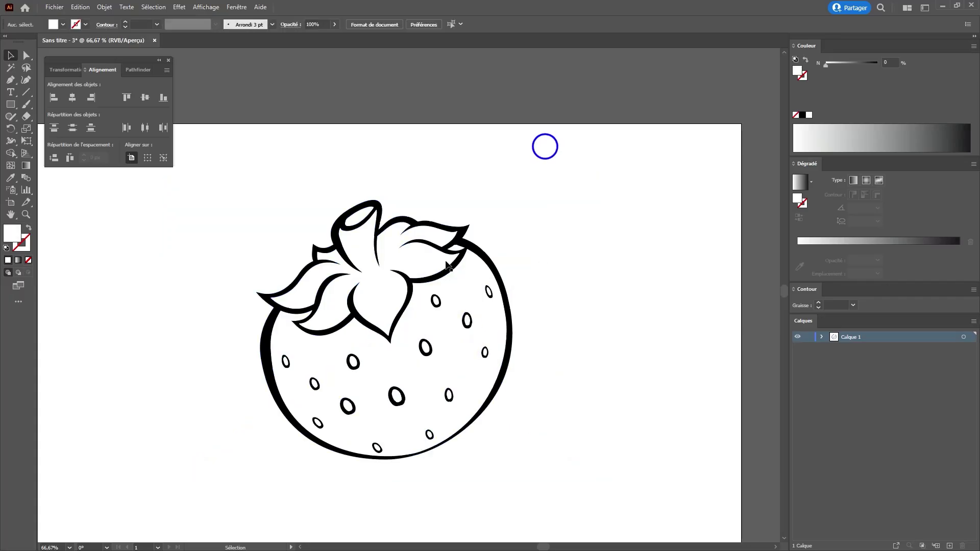
# Step: Move the expanded strawberry group off the artboard into the empty area above it
pyautogui.scroll(-2, 397, 370)
pyautogui.moveTo(398, 371); pyautogui.dragTo(411, 167)
pyautogui.scroll(2, 411, 168)
# Step: Pull the white background shape away from the strawberry with Direct Selection and delete it
pyautogui.press('z')
pyautogui.click(385, 263)
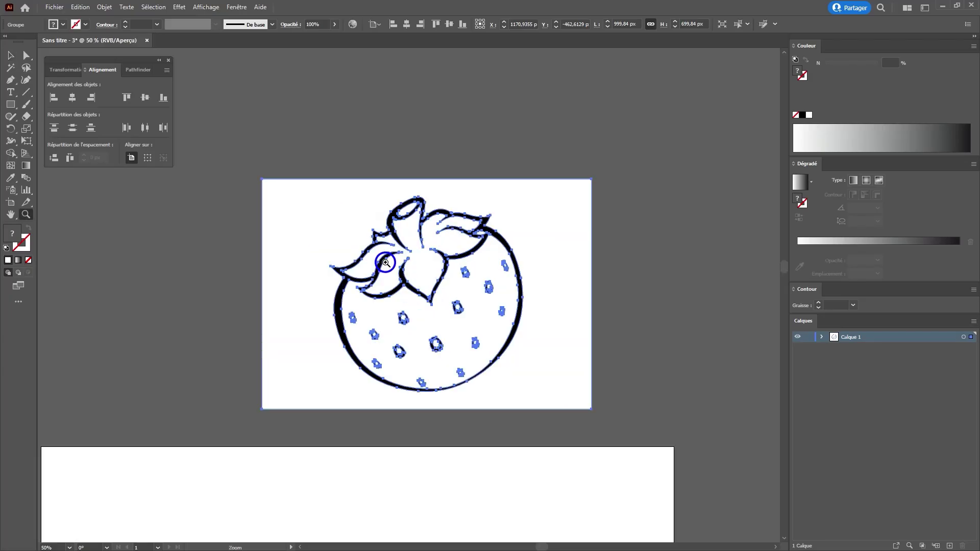
pyautogui.click(386, 262)
pyautogui.hotkey('ctrl', 'shift', 'a')
pyautogui.moveTo(535, 292); pyautogui.dragTo(489, 231)
pyautogui.press('a')
pyautogui.click(550, 175)
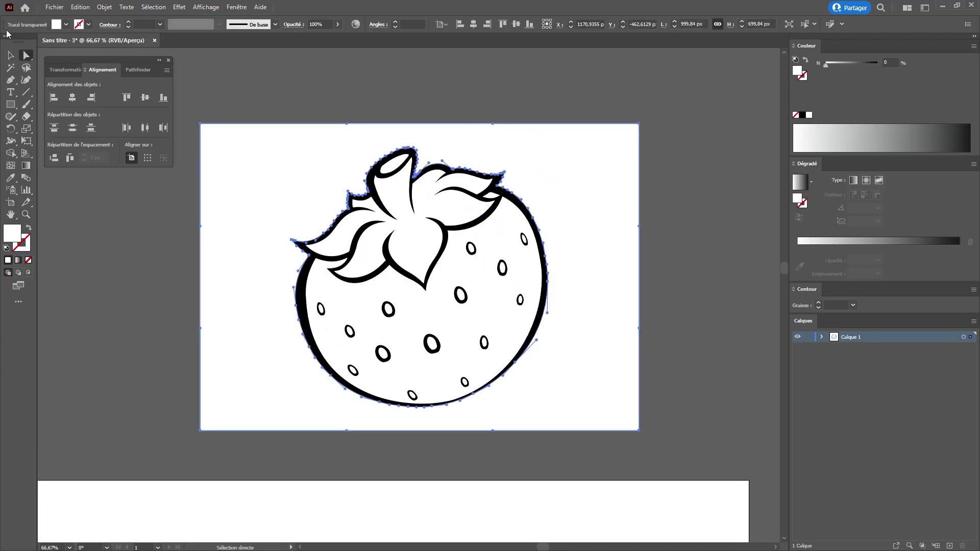
pyautogui.moveTo(547, 187); pyautogui.dragTo(662, 130)
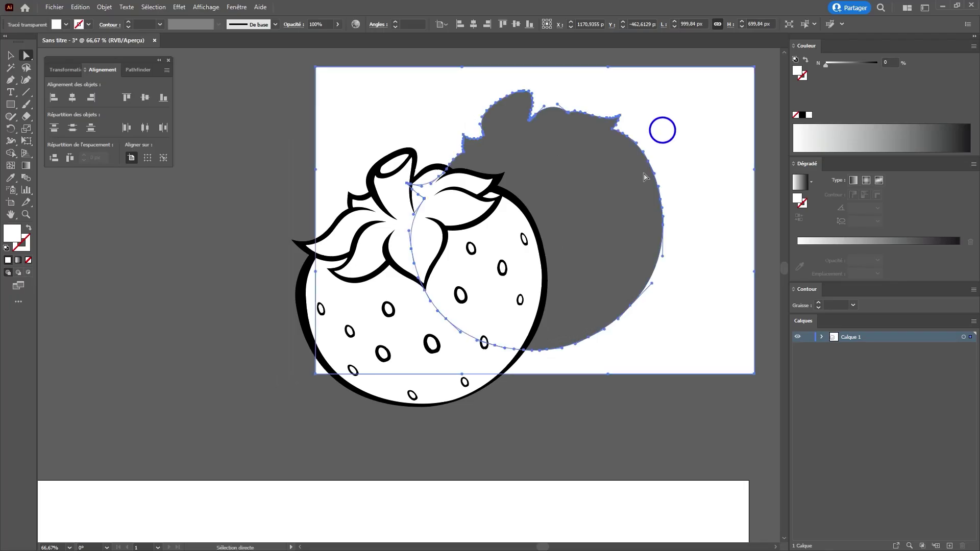
pyautogui.press('Delete')
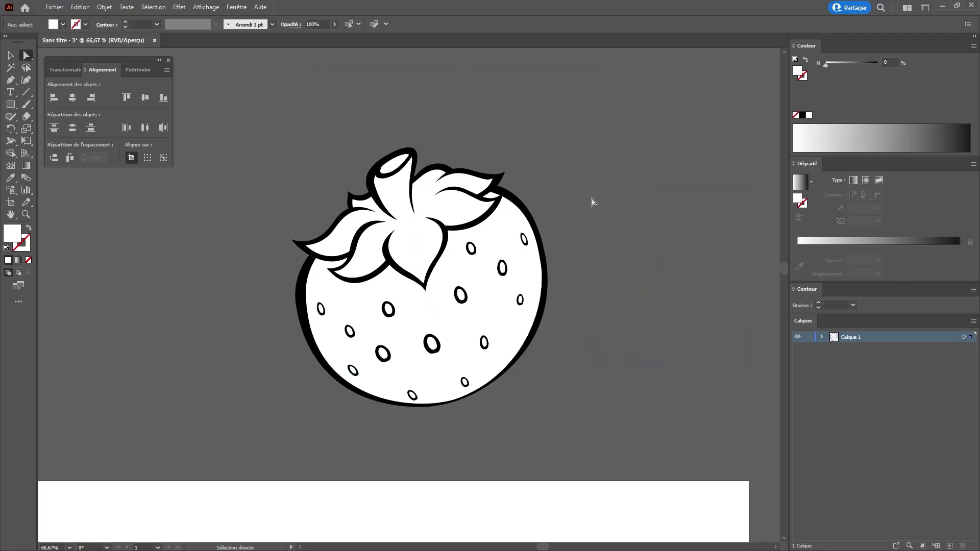
# Step: Fill the strawberry's body with red in RVB mode, with V and B at 0
pyautogui.click(505, 229)
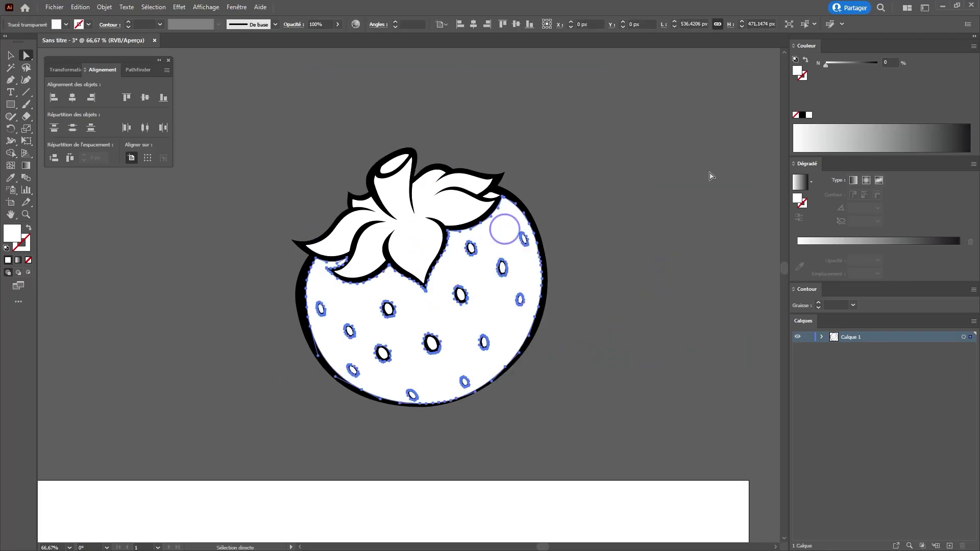
pyautogui.click(975, 48)
pyautogui.click(868, 72)
pyautogui.moveTo(875, 81); pyautogui.dragTo(816, 88)
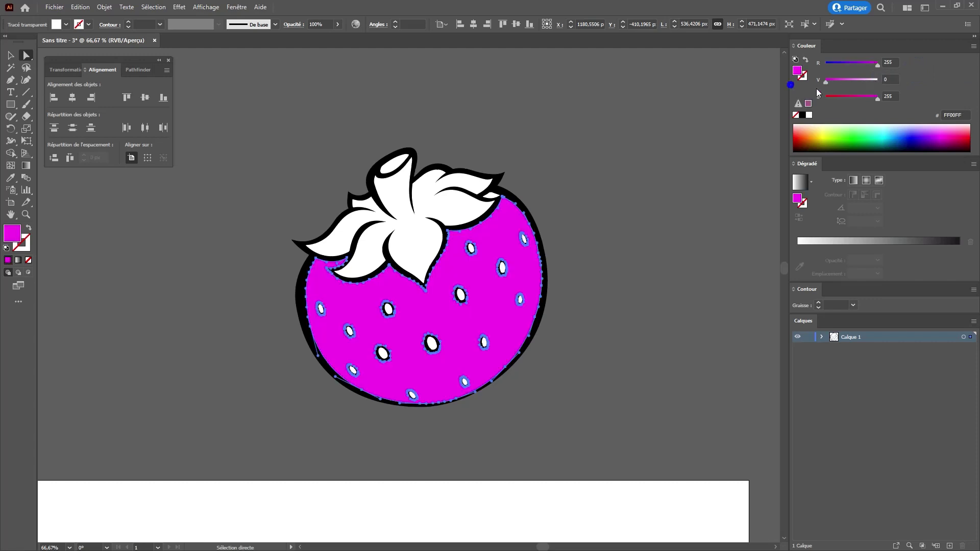
pyautogui.moveTo(878, 98); pyautogui.dragTo(776, 99)
# Step: Fill the strawberry's leaves with bright green in RVB mode, with R at 0 and B at 23
pyautogui.click(438, 220)
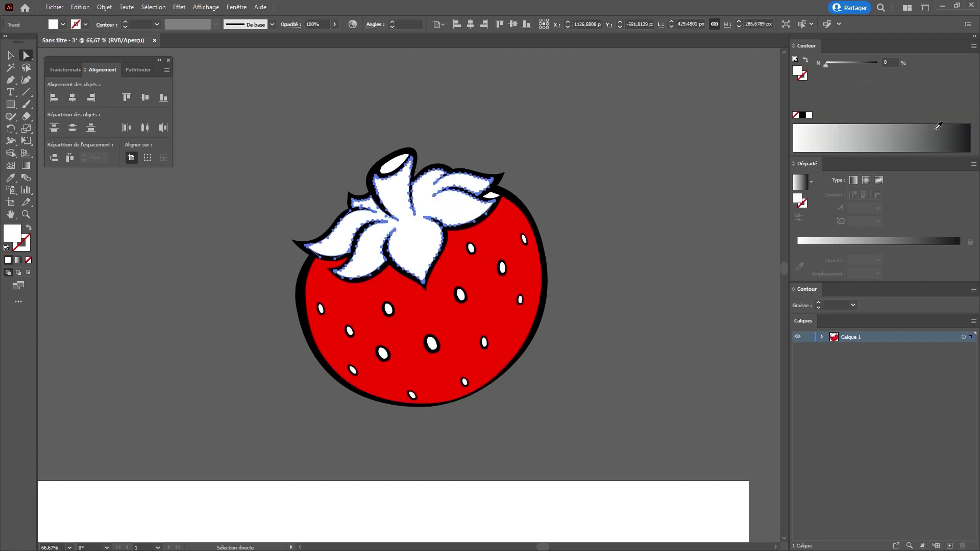
pyautogui.click(974, 46)
pyautogui.click(921, 77)
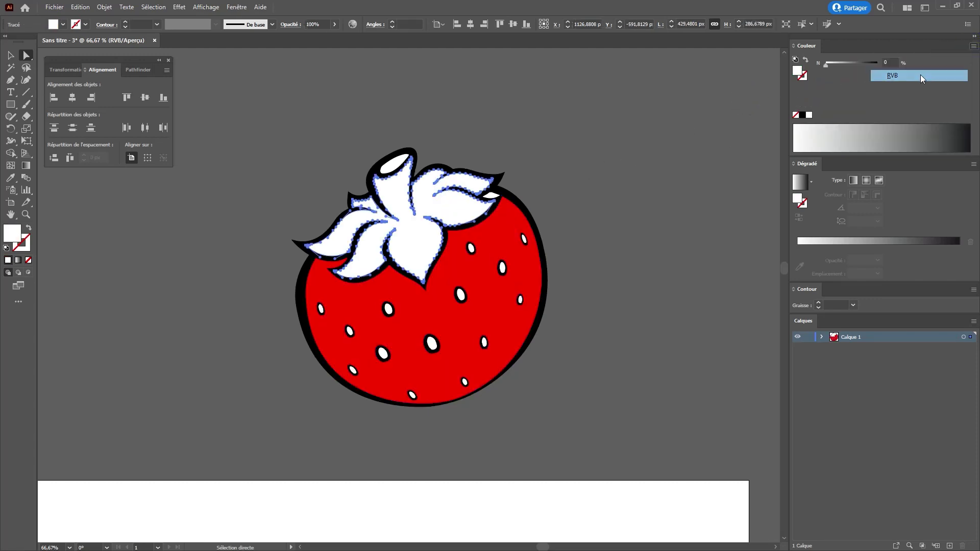
pyautogui.moveTo(878, 64); pyautogui.dragTo(751, 59)
pyautogui.moveTo(878, 97)
pyautogui.mouseDown()
pyautogui.moveTo(831, 97)
pyautogui.moveTo(870, 80)
pyautogui.mouseUp()
pyautogui.click(531, 167)
# Step: Fill the small white gap near the right leaf's tip with red sampled from the strawberry's body
pyautogui.click(486, 193)
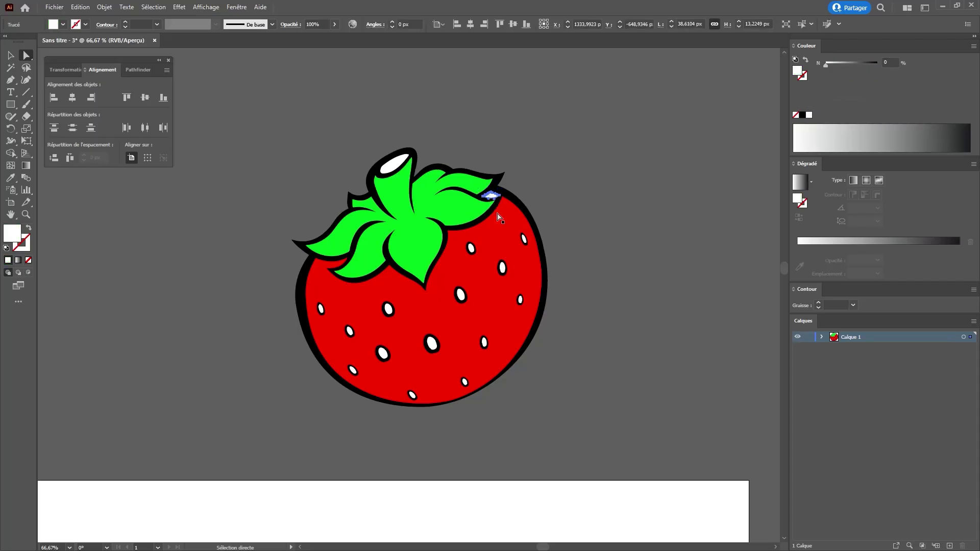
pyautogui.press('i')
pyautogui.click(506, 218)
# Step: Fill the cut end of the stem with the leaves' green, darkened to V 135
pyautogui.keyDown('ctrl'); pyautogui.click(392, 171); pyautogui.keyUp('ctrl')
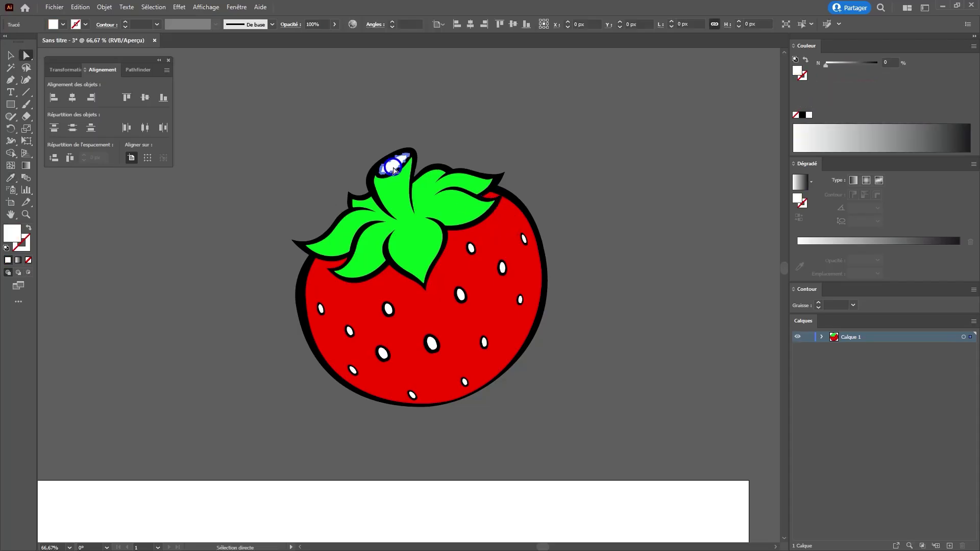
pyautogui.click(409, 253)
pyautogui.moveTo(863, 81); pyautogui.dragTo(853, 81)
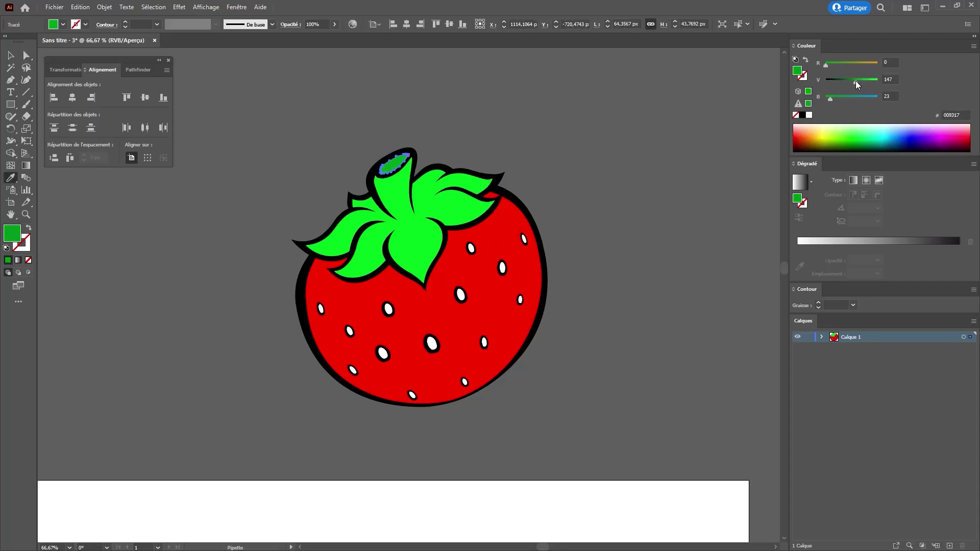
# Step: Select the entire strawberry artwork and delete it from the document
pyautogui.press('z')
pyautogui.keyDown('alt'); pyautogui.click(402, 332); pyautogui.keyUp('alt')
pyautogui.keyDown('alt'); pyautogui.click(402, 332); pyautogui.keyUp('alt')
pyautogui.keyDown('alt'); pyautogui.click(400, 330); pyautogui.keyUp('alt')
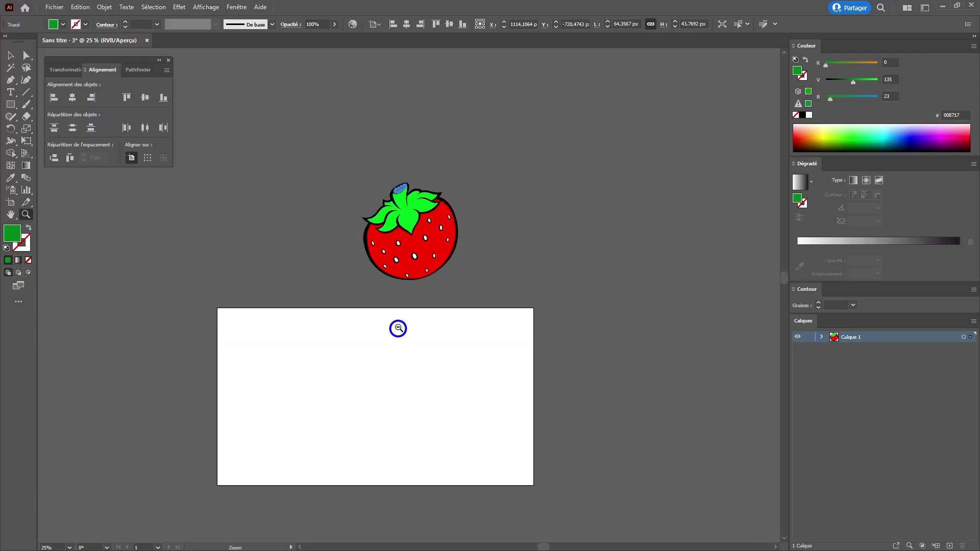
pyautogui.click(393, 263)
pyautogui.press('v')
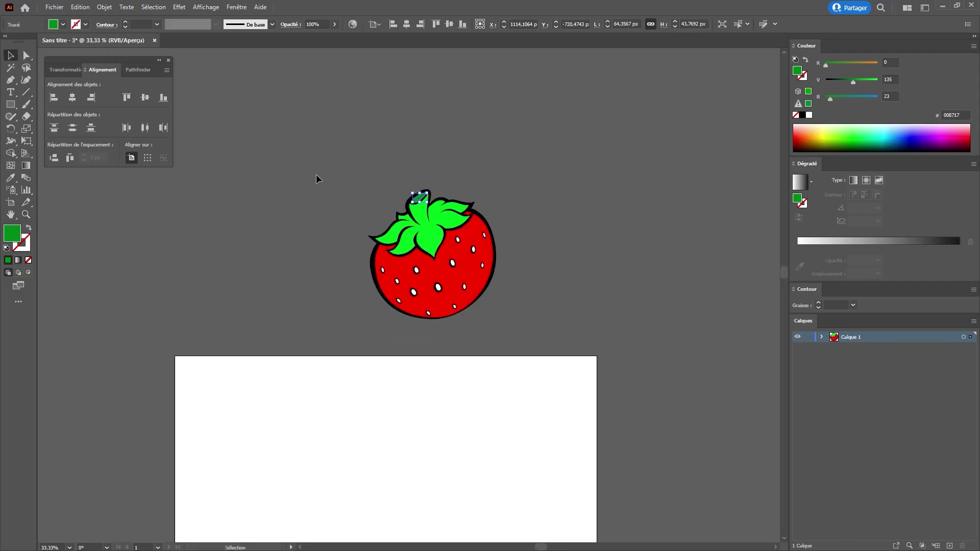
pyautogui.hotkey('ctrl', 'a')
pyautogui.press('Delete')
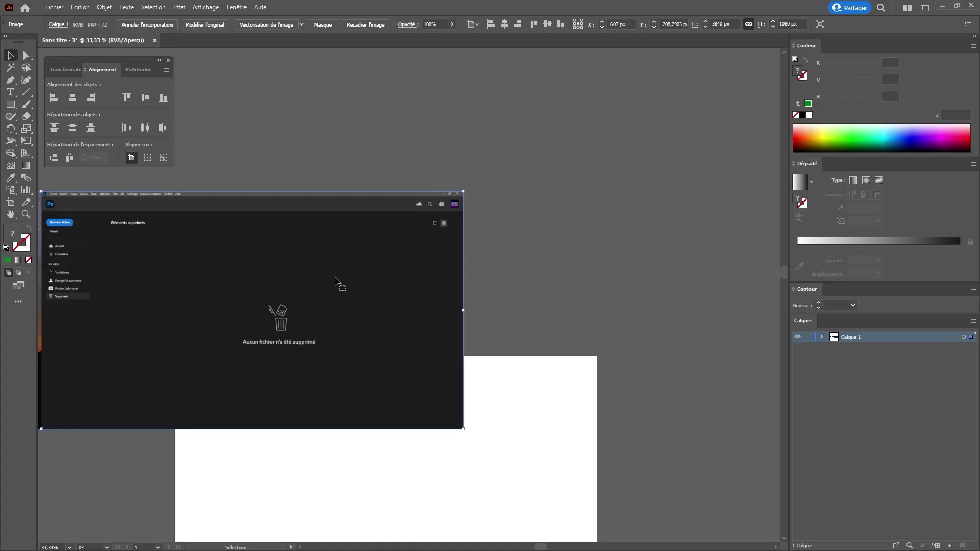
# Step: Vectorise the placed screen capture with the "Logo noir et blanc" preset despite its large size
pyautogui.click(301, 25)
pyautogui.click(335, 127)
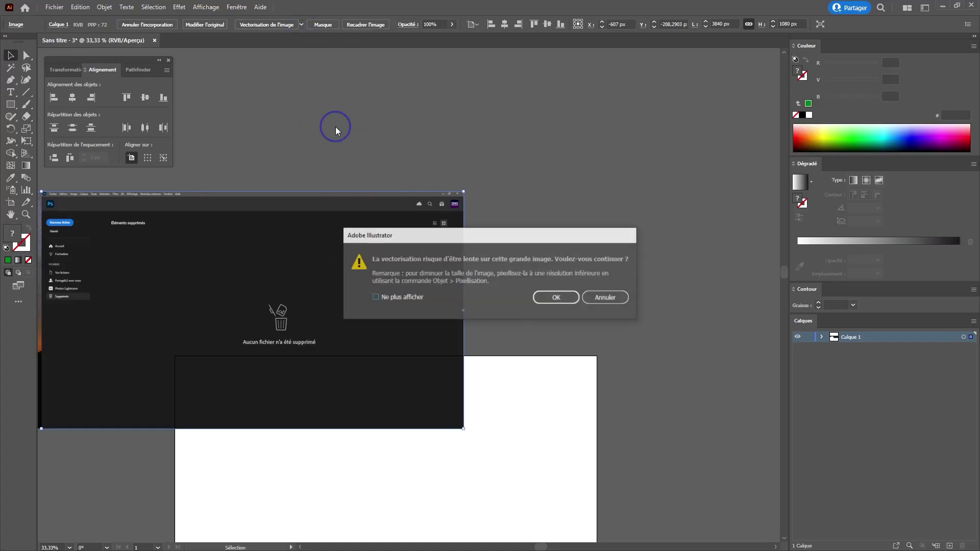
pyautogui.click(556, 296)
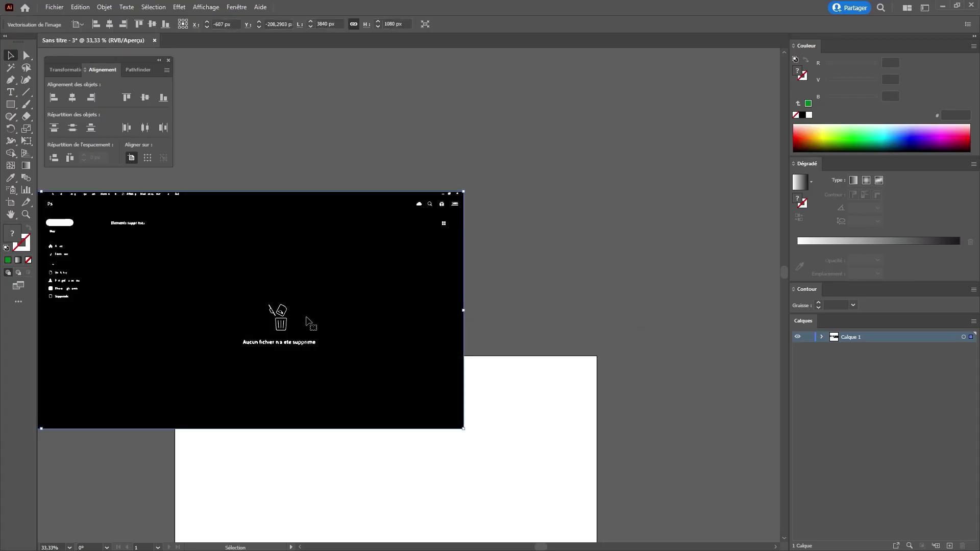
# Step: Expand the screen capture's tracing into paths with the Objet and Fond options enabled
pyautogui.click(105, 7)
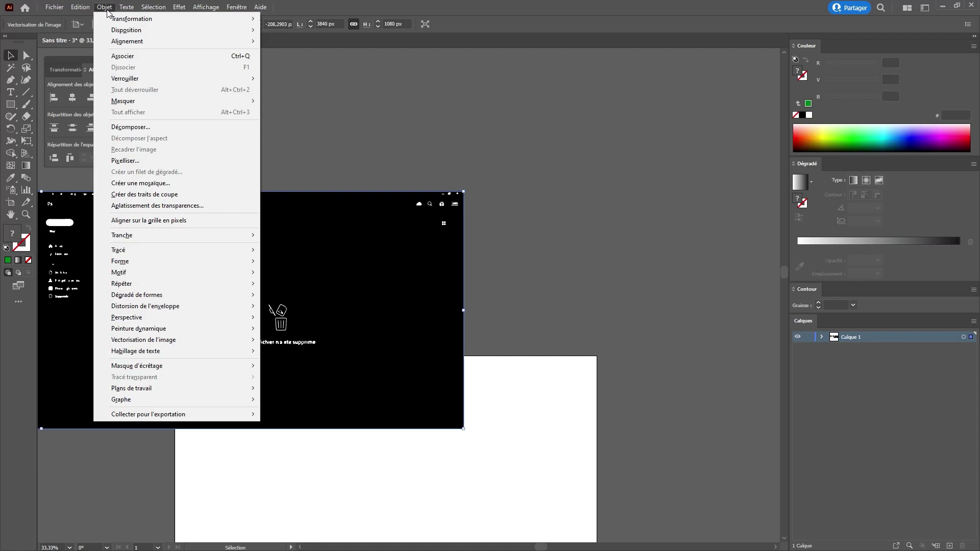
pyautogui.click(146, 126)
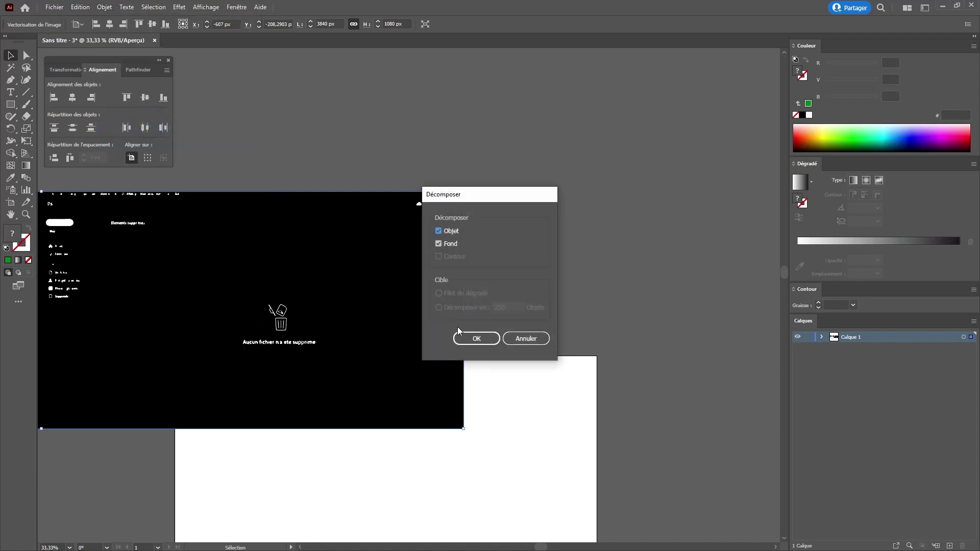
pyautogui.click(468, 338)
# Step: Delete the traced screen elements and black background surrounding the trash-bin icon and its caption
pyautogui.moveTo(230, 239); pyautogui.dragTo(366, 244)
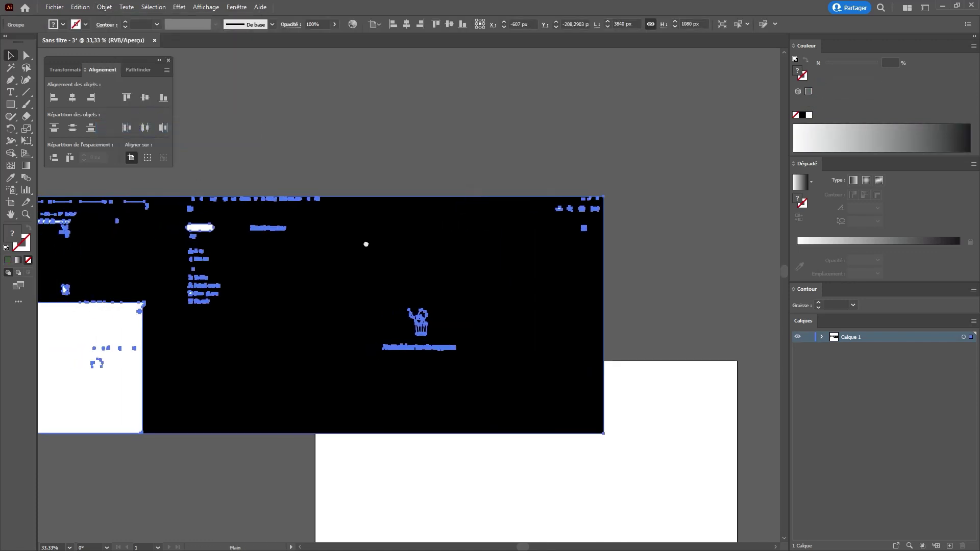
pyautogui.hotkey('ctrl', 'shift', 'a')
pyautogui.hotkey('ctrl', '-')
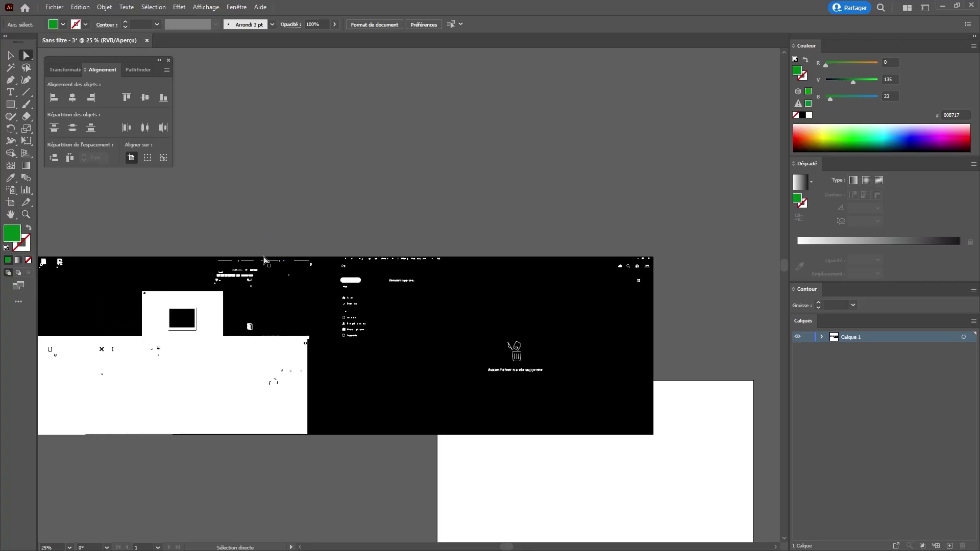
pyautogui.moveTo(265, 259); pyautogui.dragTo(381, 243)
pyautogui.moveTo(122, 208); pyautogui.dragTo(592, 453)
pyautogui.press('Delete')
# Step: Delete the leftover outline and small window icons above and to the right of the trash bin
pyautogui.moveTo(616, 377); pyautogui.dragTo(393, 353)
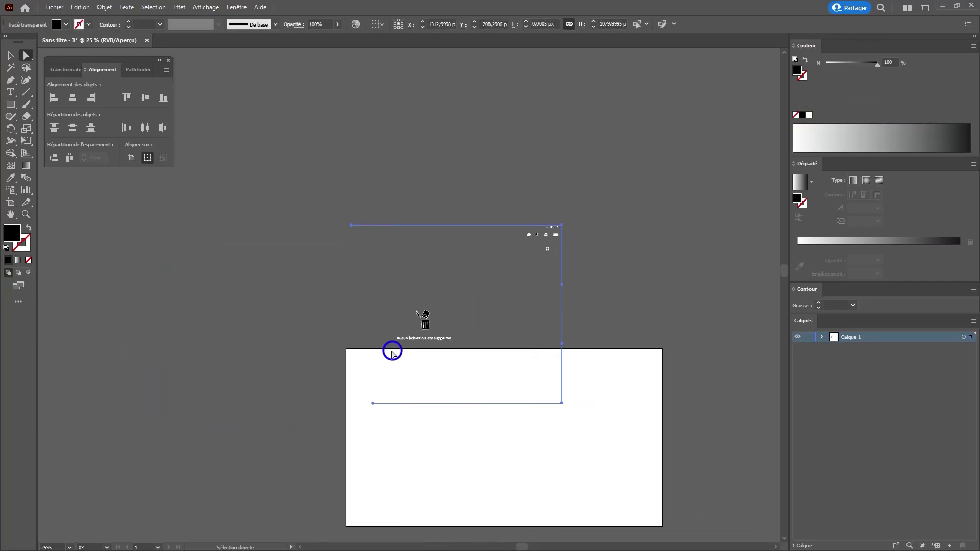
pyautogui.click(393, 352)
pyautogui.moveTo(518, 197); pyautogui.dragTo(646, 299)
pyautogui.press('Delete')
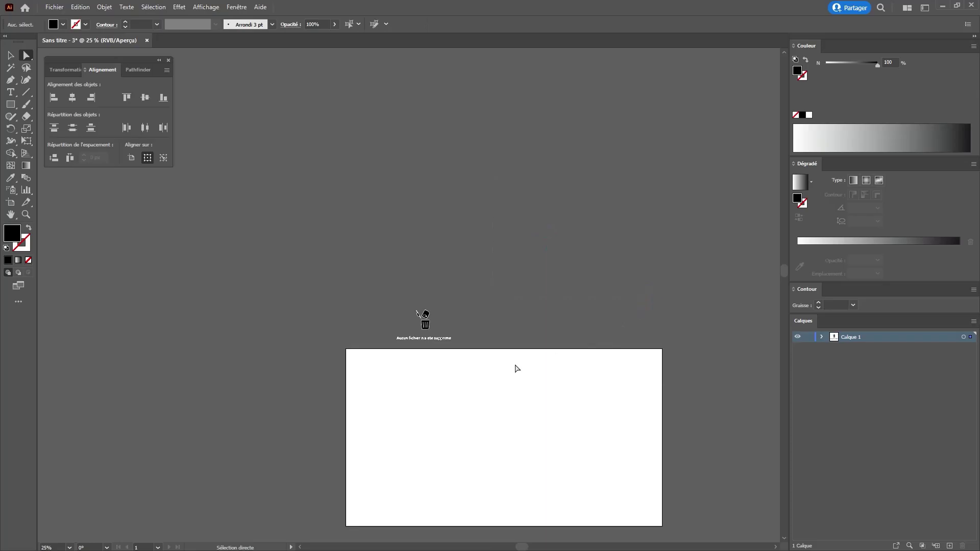
# Step: Delete the traced caption beneath the trash-bin icon
pyautogui.scroll(5, 517, 369)
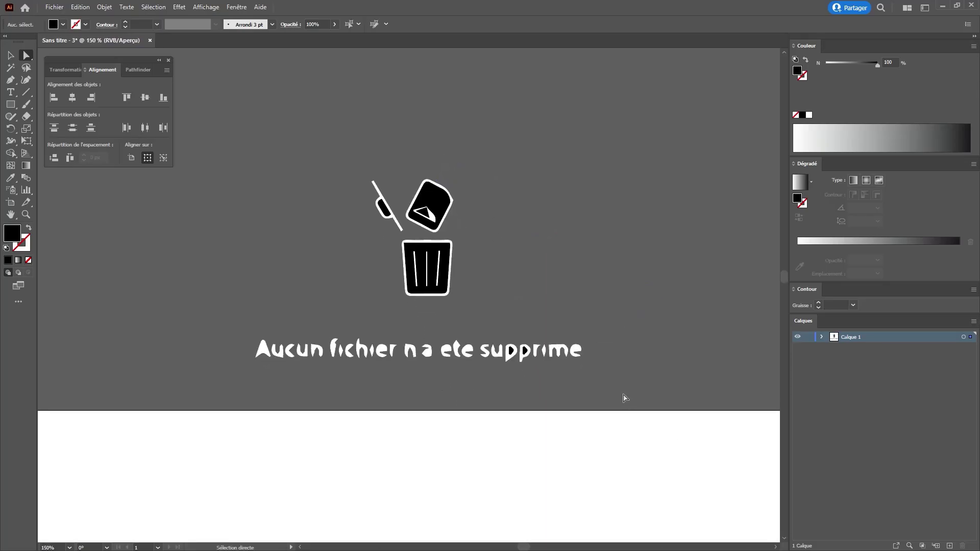
pyautogui.moveTo(229, 333); pyautogui.dragTo(246, 343)
pyautogui.press('Delete')
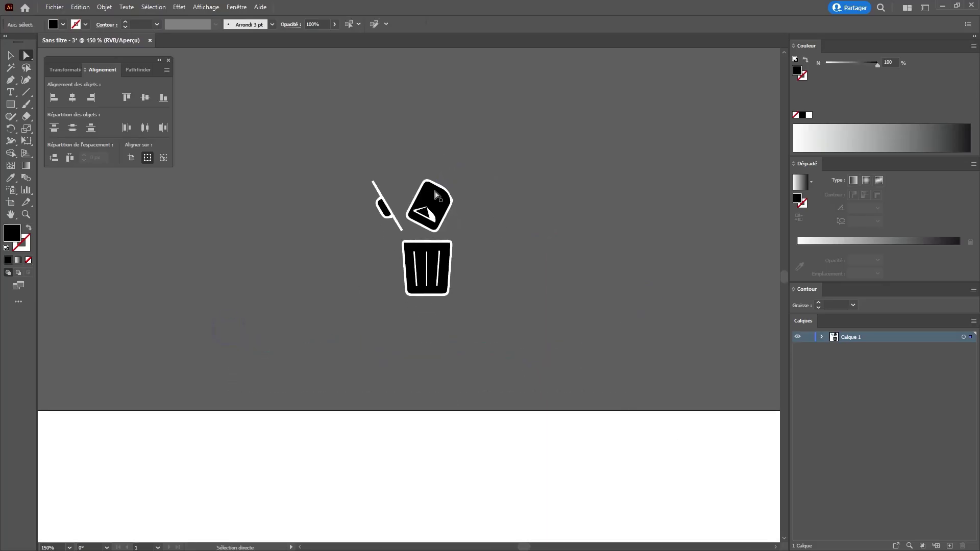
# Step: Delete the black fills inside the lid, sheet and bin, and the small black triangle inside the sheet
pyautogui.hotkey('ctrl', 'a')
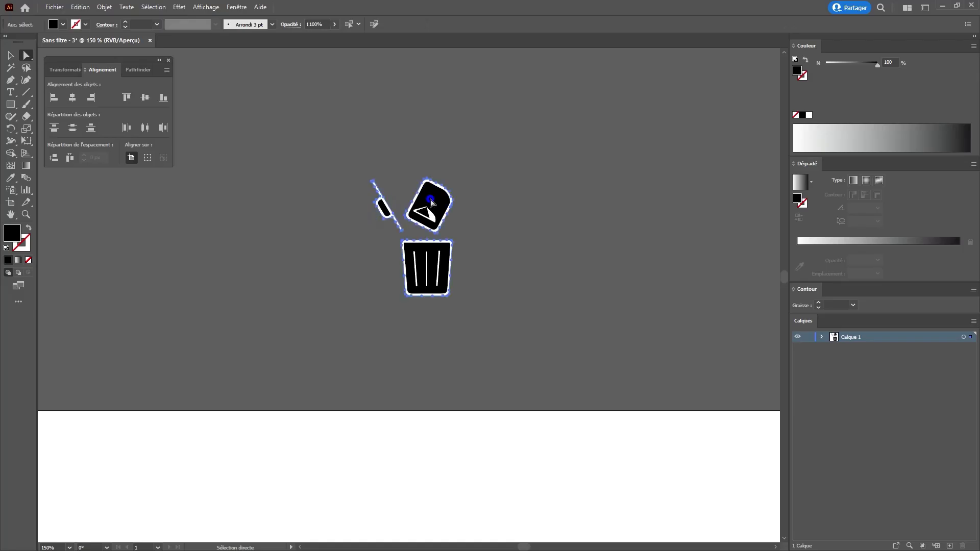
pyautogui.press('Delete')
pyautogui.click(431, 254)
pyautogui.press('Delete')
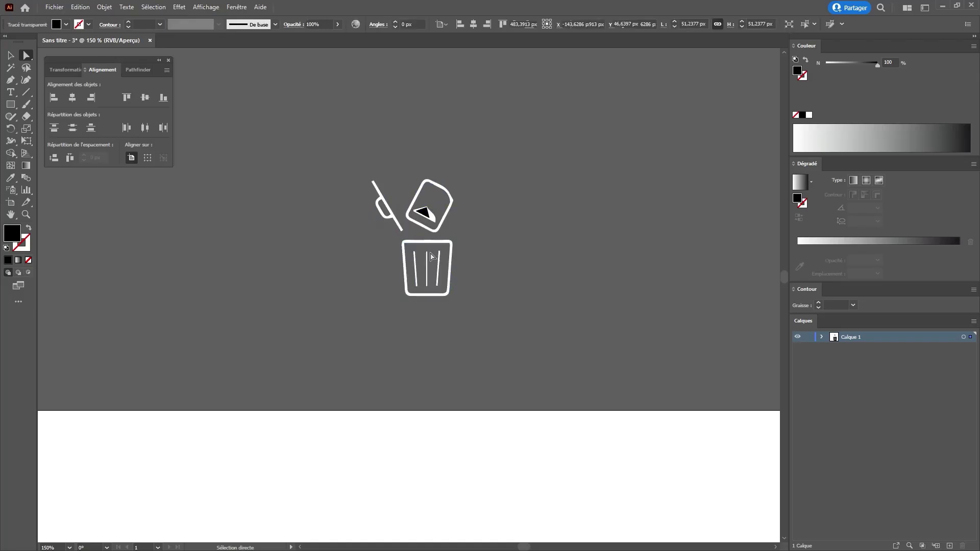
pyautogui.click(426, 212)
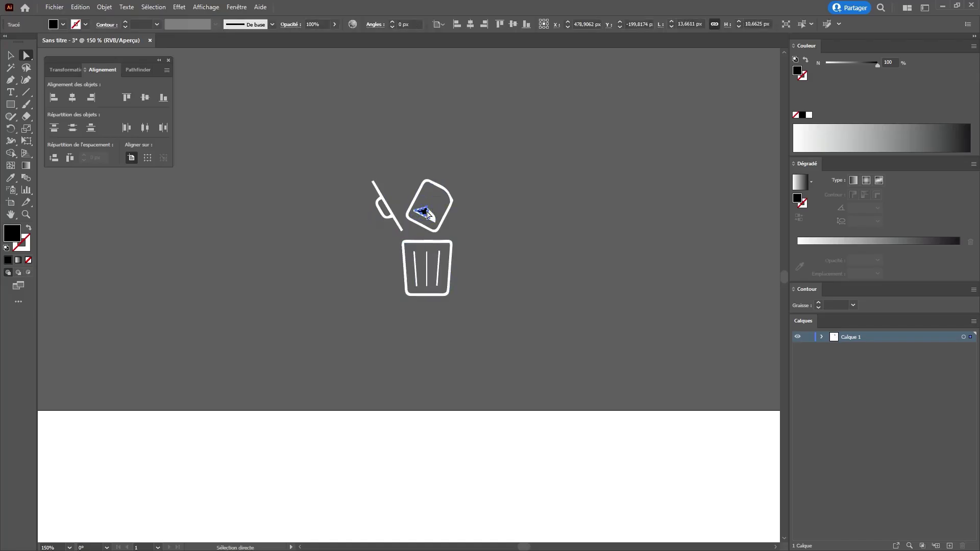
pyautogui.press('Delete')
# Step: Shift the white trash-bin icon as a whole and delete it from the canvas
pyautogui.press('z')
pyautogui.click(415, 280)
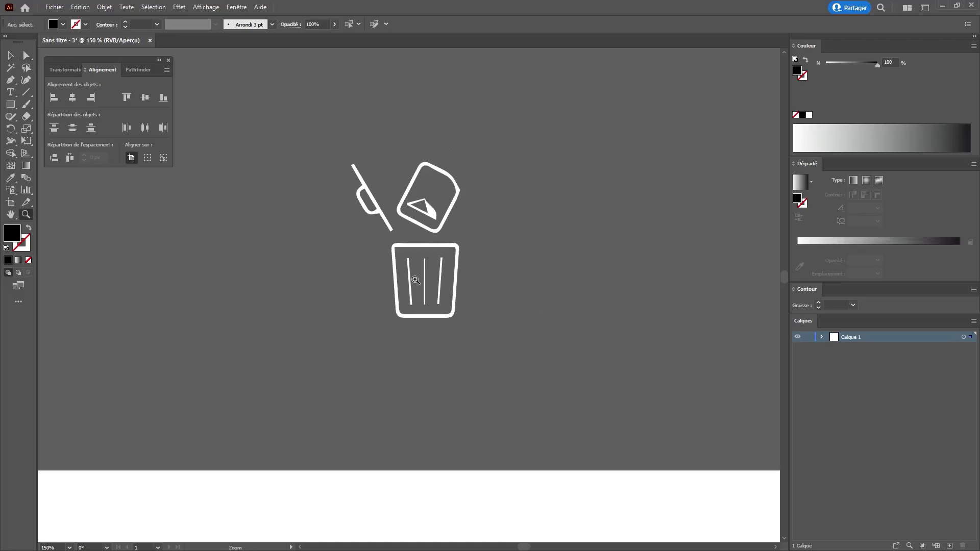
pyautogui.keyDown('alt'); pyautogui.click(412, 258); pyautogui.keyUp('alt')
pyautogui.press('v')
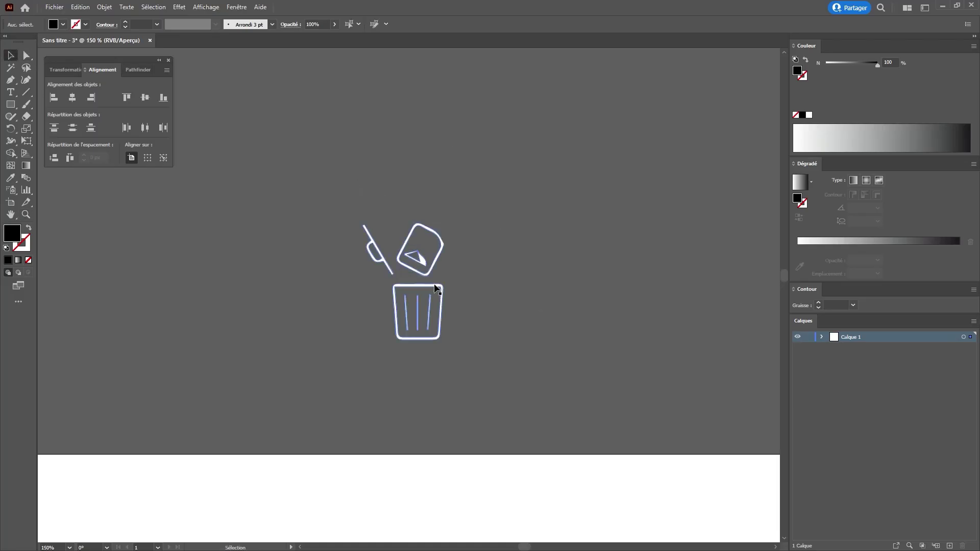
pyautogui.click(447, 287)
pyautogui.moveTo(446, 287); pyautogui.dragTo(480, 317)
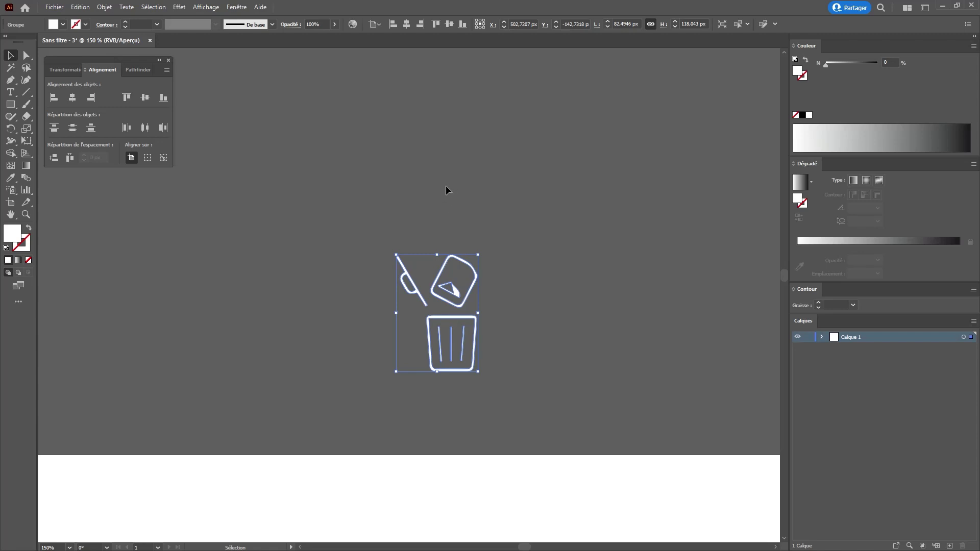
pyautogui.press('Delete')
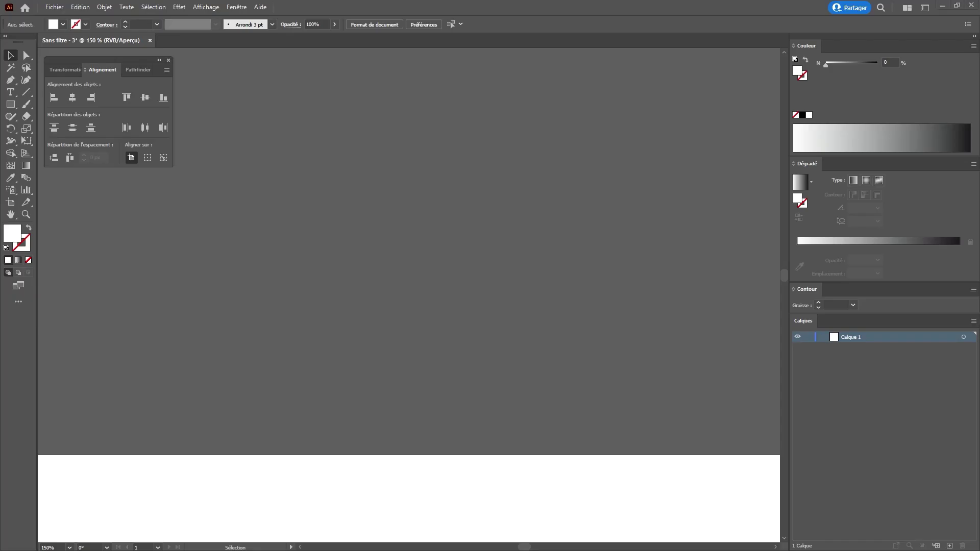
# Step: Position the strawberry image on the empty canvas above the artboard
pyautogui.moveTo(421, 340); pyautogui.dragTo(427, 318)
pyautogui.press('z')
pyautogui.press('v')
pyautogui.moveTo(400, 284); pyautogui.dragTo(423, 321)
pyautogui.press('z')
pyautogui.click(403, 252)
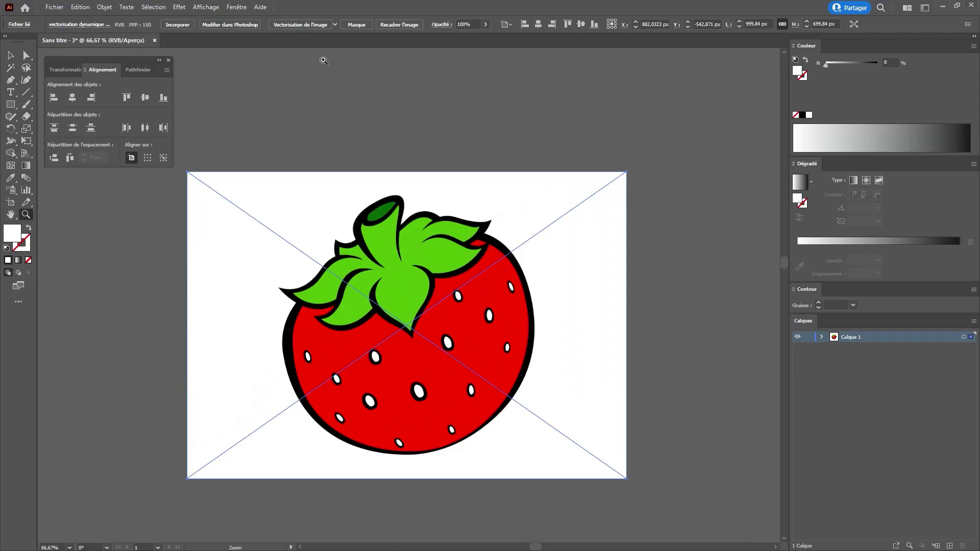
# Step: Try tracing the strawberry image with the Photo haute fidélité preset and inspect the seeds and outlines up close
pyautogui.click(335, 24)
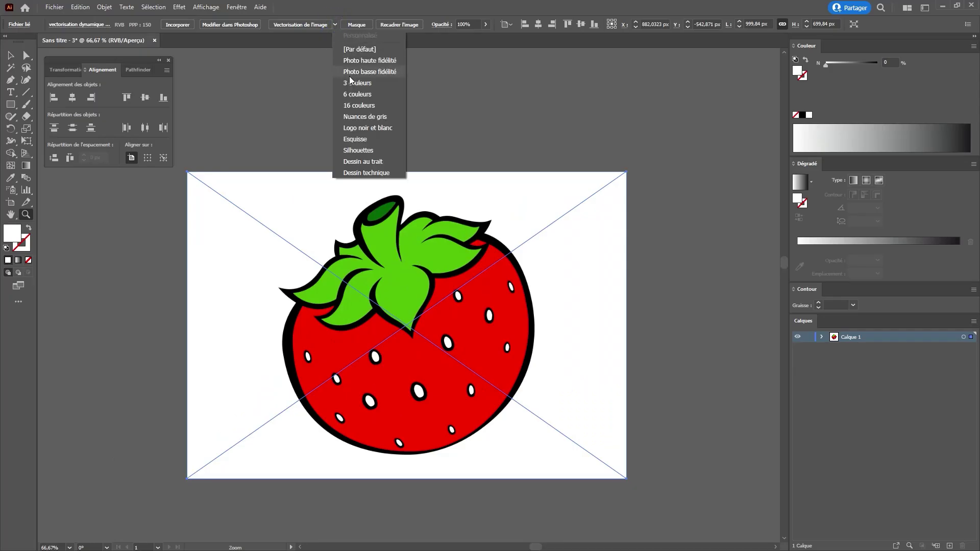
pyautogui.click(375, 62)
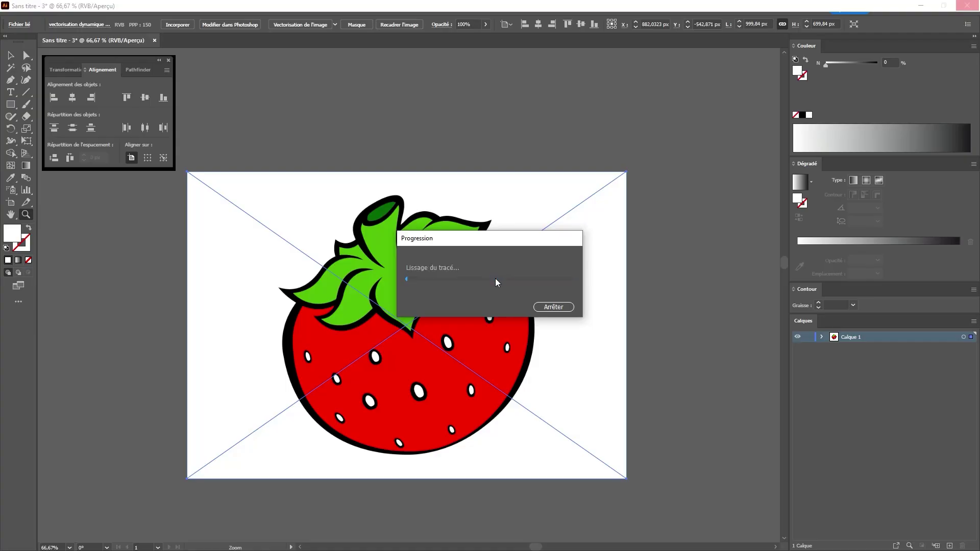
pyautogui.click(453, 305)
pyautogui.click(411, 310)
pyautogui.click(408, 308)
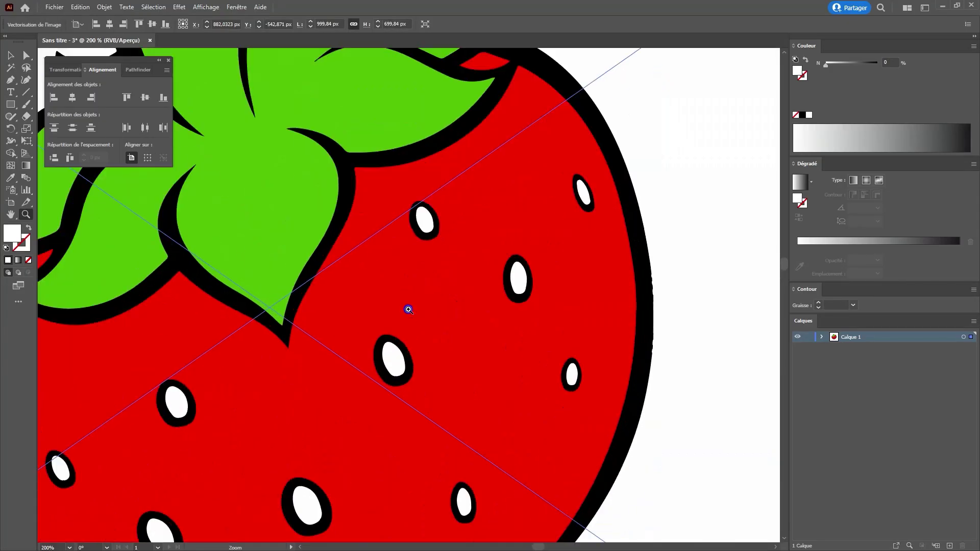
pyautogui.click(407, 308)
pyautogui.keyDown('alt'); pyautogui.click(385, 287); pyautogui.keyUp('alt')
pyautogui.keyDown('alt'); pyautogui.click(387, 290); pyautogui.keyUp('alt')
pyautogui.keyDown('alt'); pyautogui.click(386, 290); pyautogui.keyUp('alt')
pyautogui.keyDown('alt'); pyautogui.click(387, 290); pyautogui.keyUp('alt')
pyautogui.keyDown('alt'); pyautogui.click(386, 290); pyautogui.keyUp('alt')
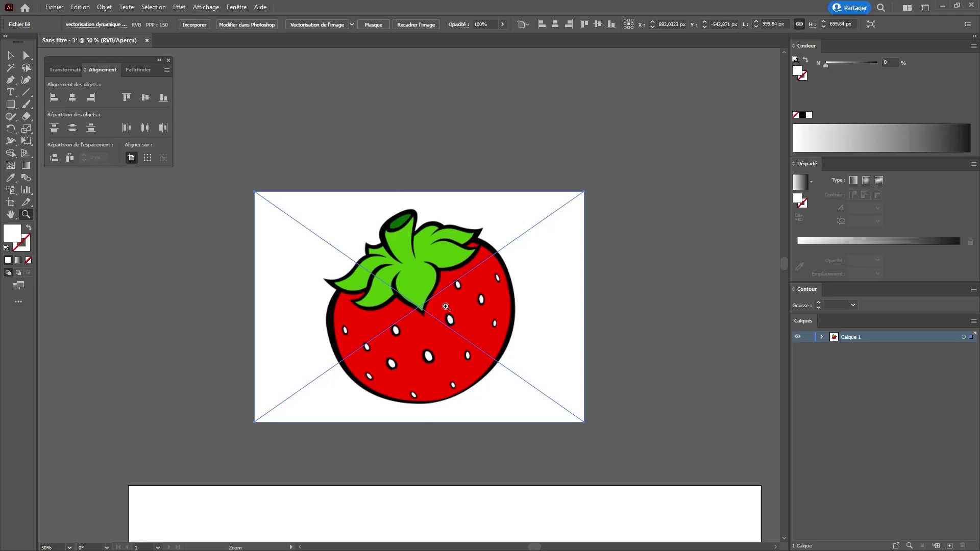
# Step: Examine the edges of the seeds and leaves on the original, untraced strawberry image up close
pyautogui.click(393, 276)
pyautogui.click(422, 291)
pyautogui.click(422, 291)
pyautogui.click(398, 276)
pyautogui.click(398, 275)
pyautogui.click(374, 264)
pyautogui.keyDown('alt'); pyautogui.click(328, 247); pyautogui.keyUp('alt')
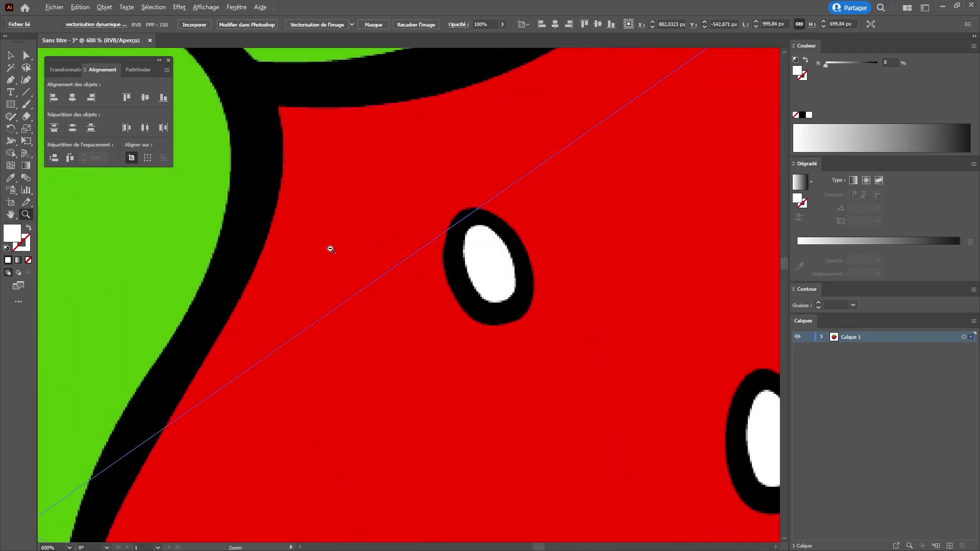
pyautogui.keyDown('alt'); pyautogui.click(329, 247); pyautogui.keyUp('alt')
pyautogui.keyDown('alt'); pyautogui.click(329, 247); pyautogui.keyUp('alt')
pyautogui.keyDown('alt'); pyautogui.click(330, 247); pyautogui.keyUp('alt')
# Step: Try tracing the strawberry image with the 3 couleurs preset and undo the tracing
pyautogui.moveTo(418, 176); pyautogui.dragTo(357, 59)
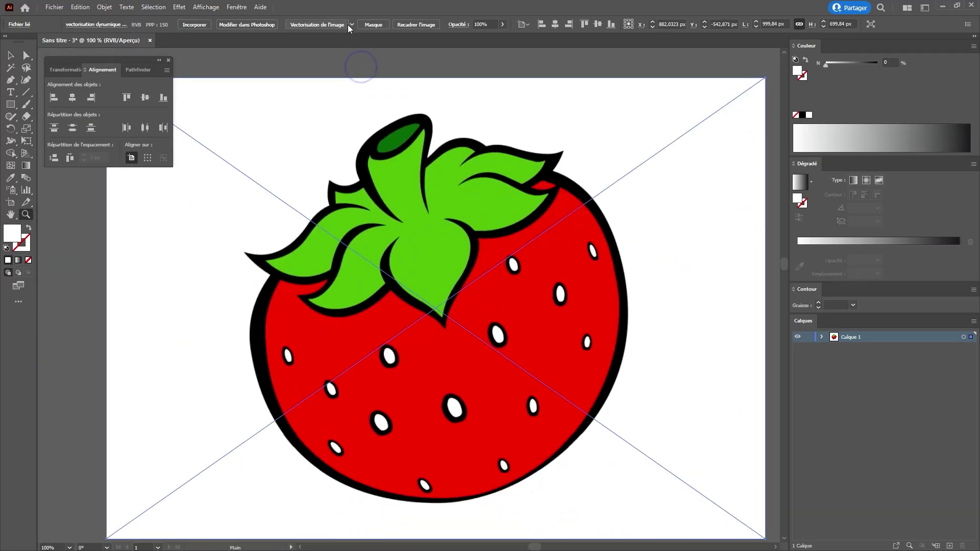
pyautogui.click(352, 24)
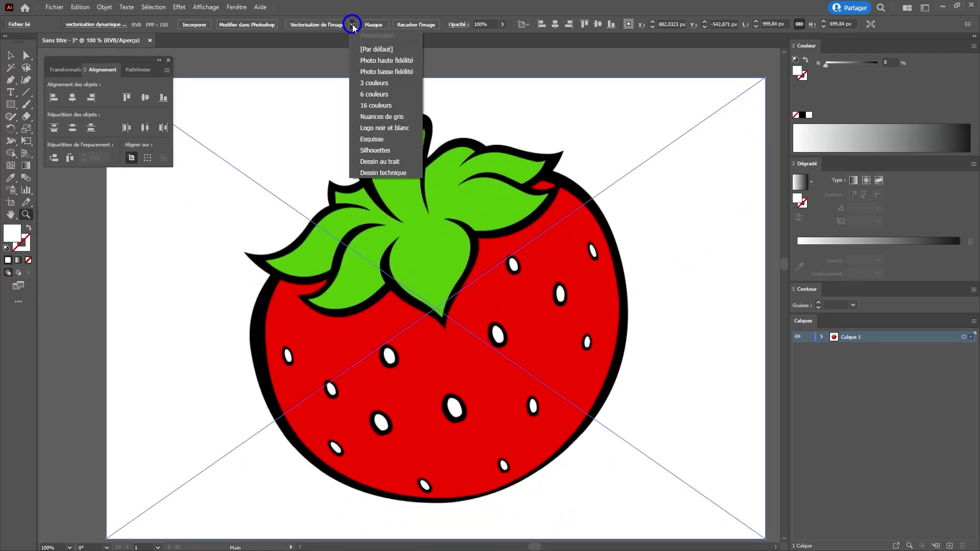
pyautogui.click(387, 82)
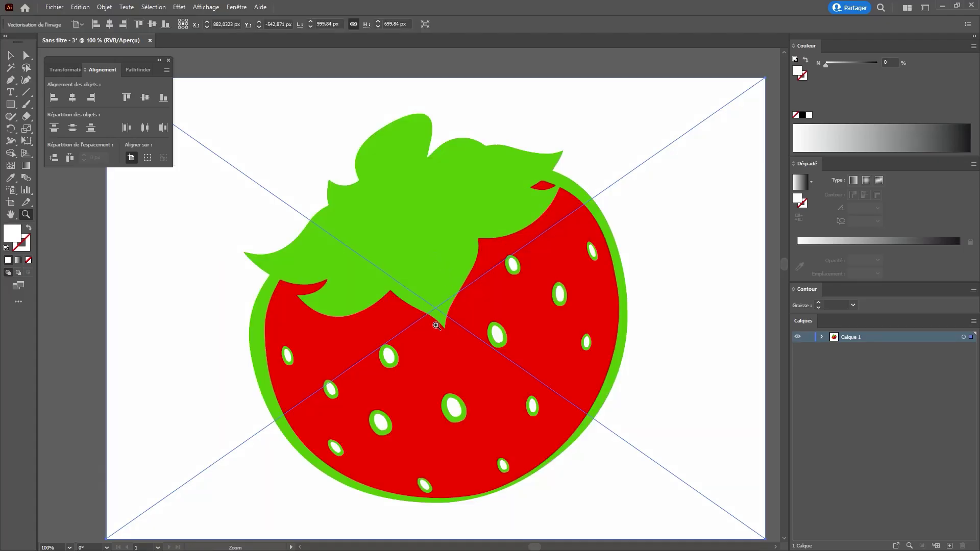
pyautogui.hotkey('ctrl', 'z')
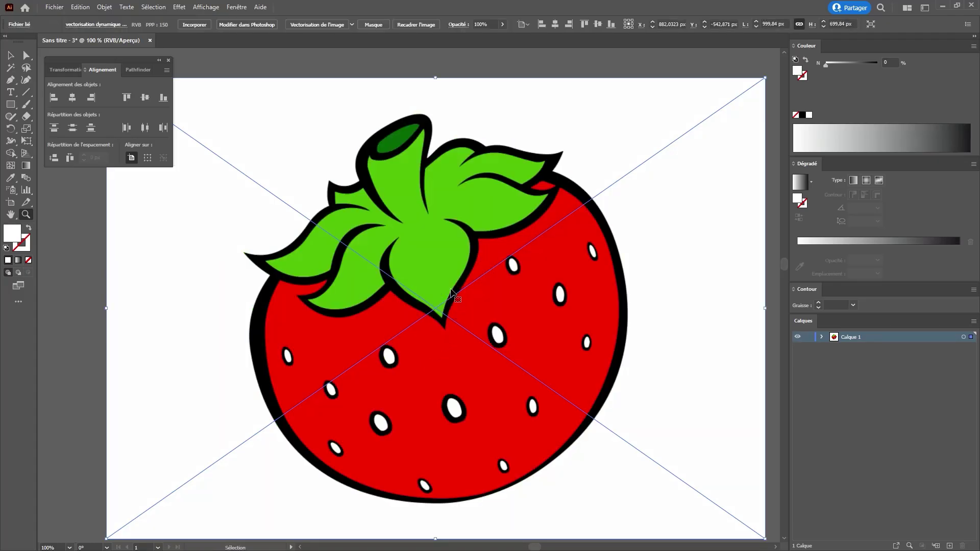
# Step: Trace the strawberry image with a preset that preserves its black outlines and both green tones
pyautogui.click(352, 25)
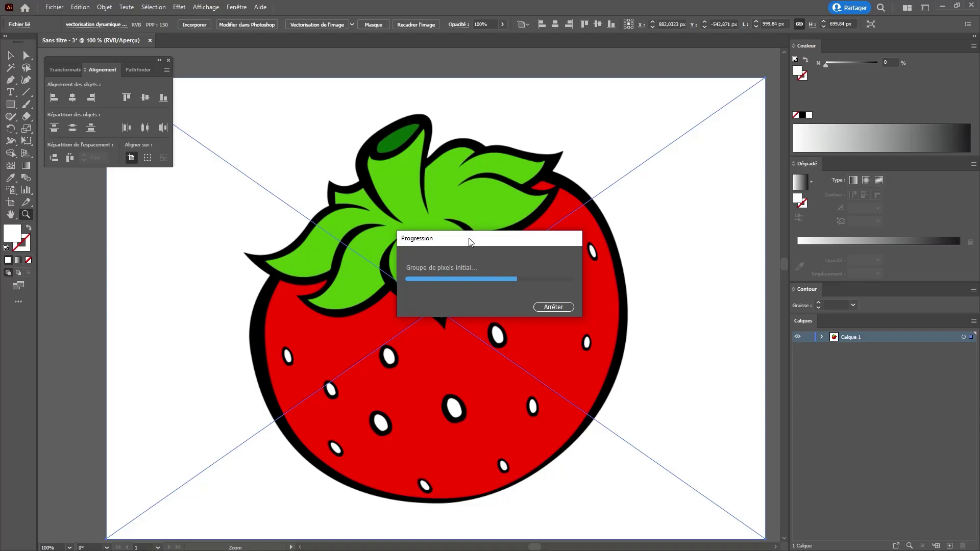
pyautogui.keyDown('alt'); pyautogui.click(431, 251); pyautogui.keyUp('alt')
pyautogui.keyDown('alt'); pyautogui.click(428, 250); pyautogui.keyUp('alt')
pyautogui.keyDown('alt'); pyautogui.click(427, 250); pyautogui.keyUp('alt')
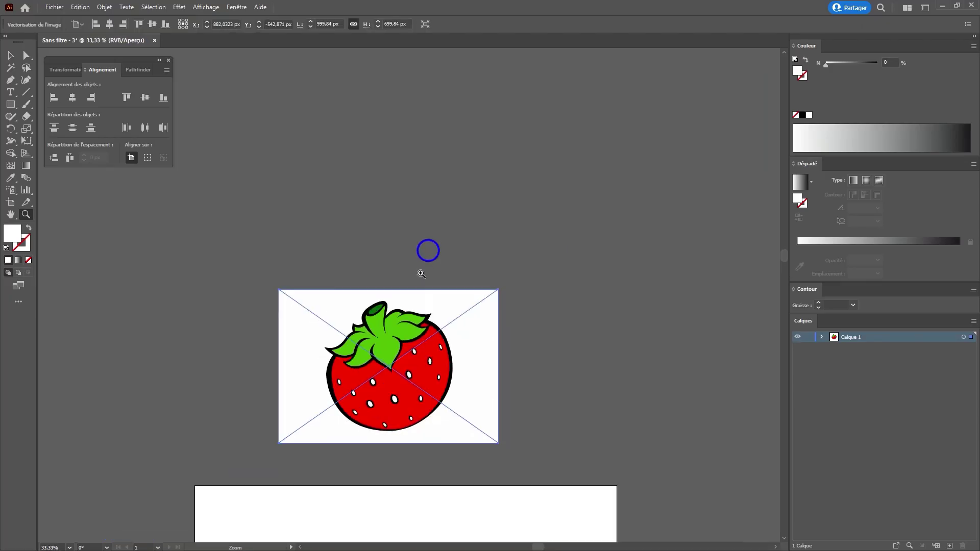
pyautogui.click(394, 322)
pyautogui.click(394, 322)
pyautogui.press('v')
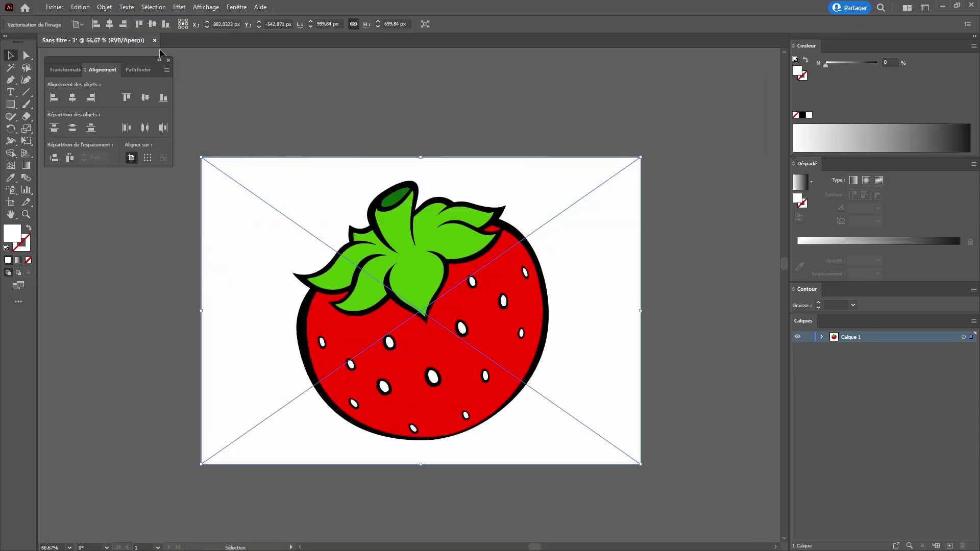
# Step: Expand the strawberry tracing into editable paths with Objet and Fond enabled
pyautogui.click(104, 7)
pyautogui.click(153, 127)
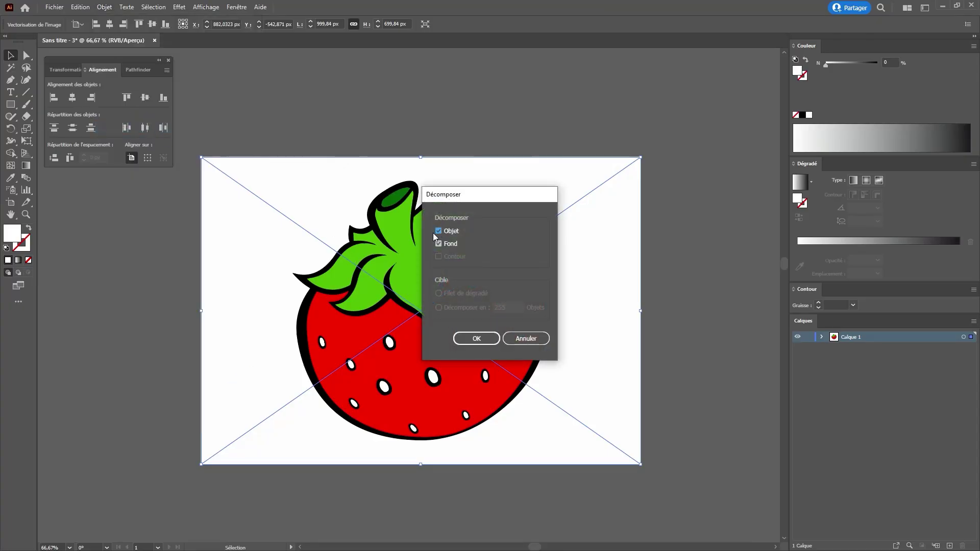
pyautogui.click(474, 338)
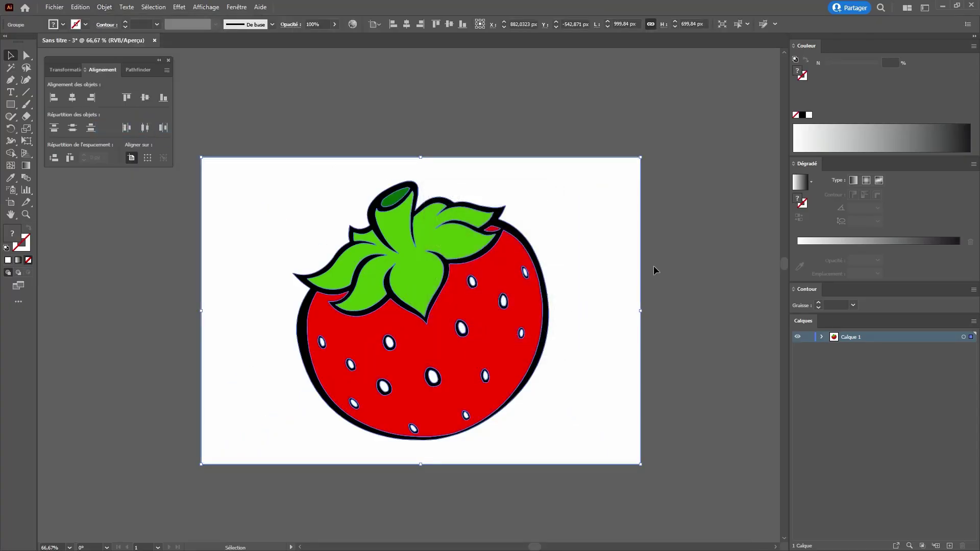
# Step: Separate the white background shape from the expanded strawberry and delete it
pyautogui.click(654, 245)
pyautogui.press('a')
pyautogui.moveTo(590, 236); pyautogui.dragTo(637, 151)
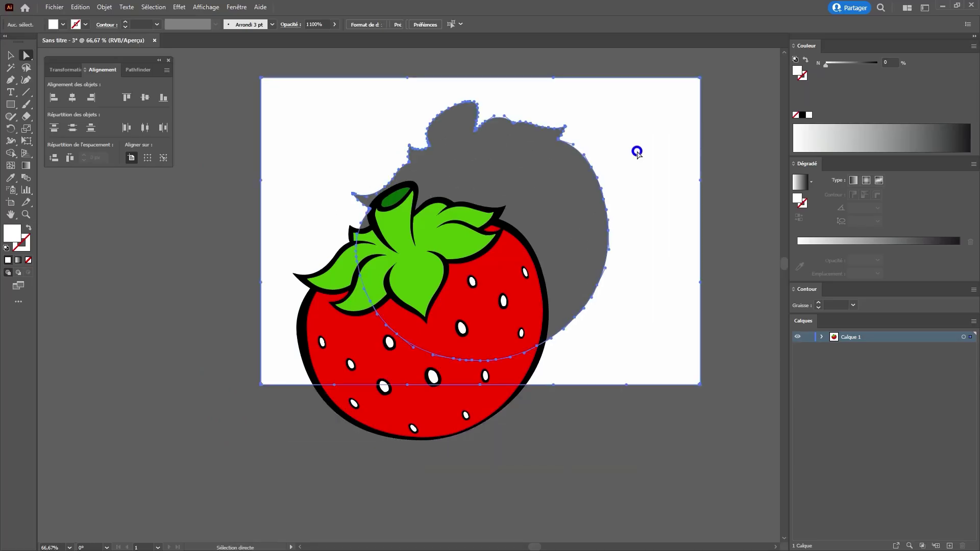
pyautogui.press('Delete')
# Step: Reposition the whole strawberry slightly, ungroup its traced shapes and clear the selection
pyautogui.press('v')
pyautogui.click(420, 313)
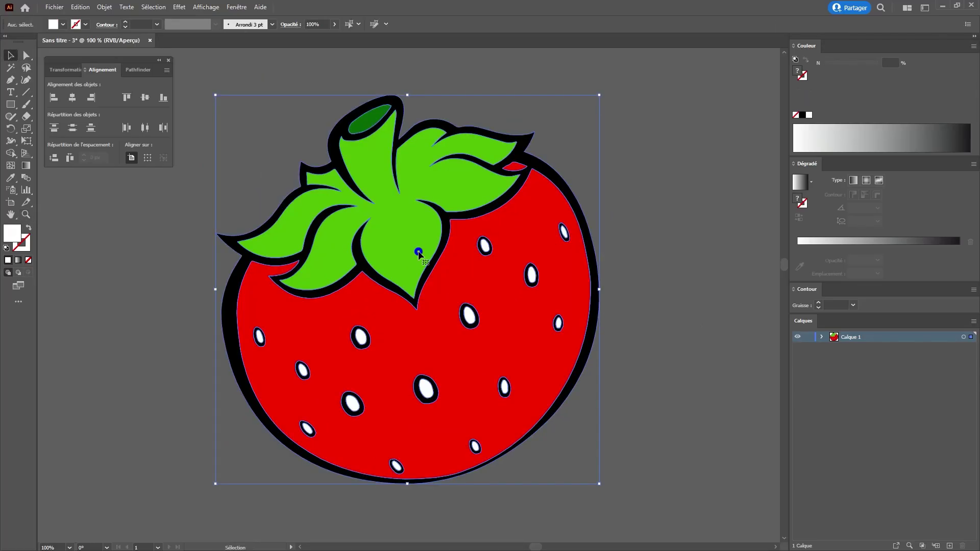
pyautogui.hotkey('ctrl', '+')
pyautogui.moveTo(338, 252); pyautogui.dragTo(407, 287)
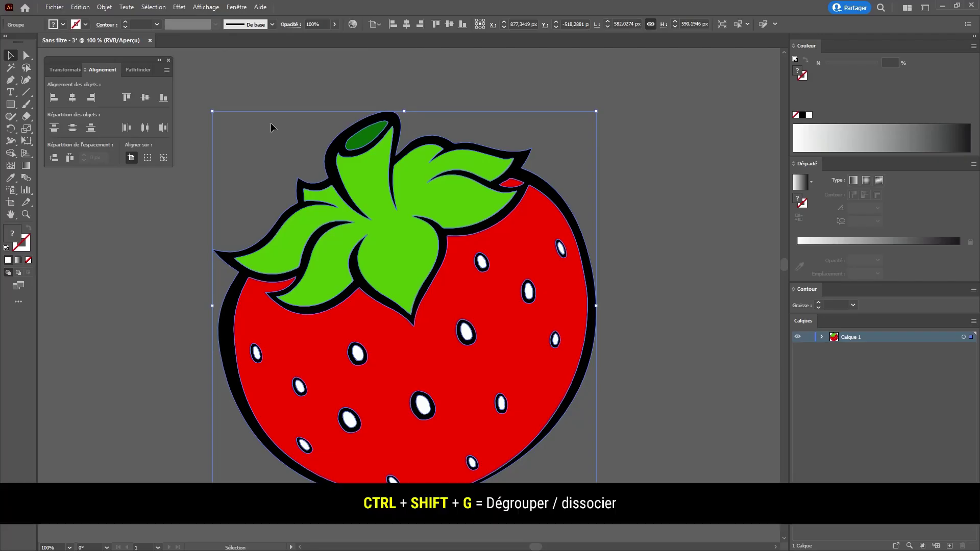
pyautogui.hotkey('ctrl', 'shift', 'a')
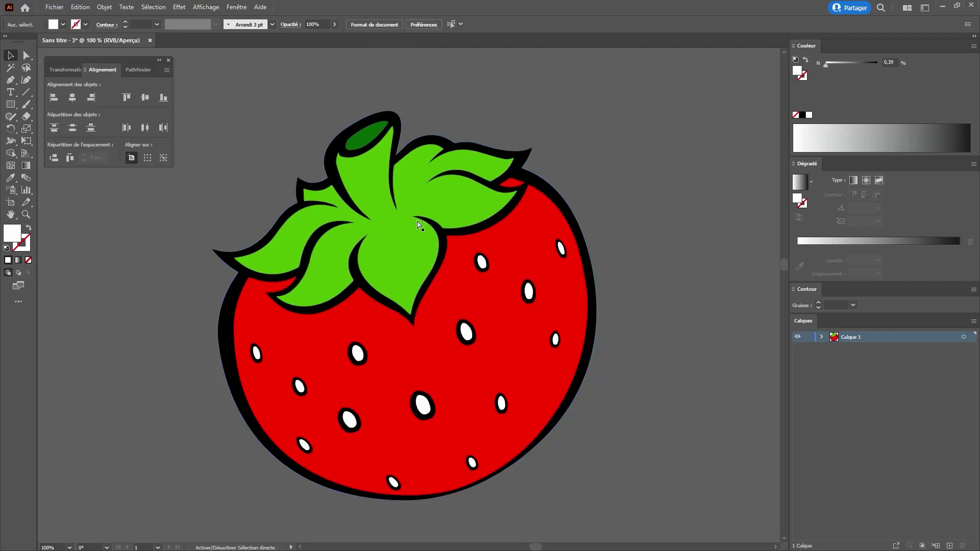
# Step: Try pulling the green leaf shape away from the strawberry and undo the move
pyautogui.press('a')
pyautogui.click(455, 193)
pyautogui.press('v')
pyautogui.moveTo(455, 194); pyautogui.dragTo(333, 117)
pyautogui.hotkey('ctrl', 'z')
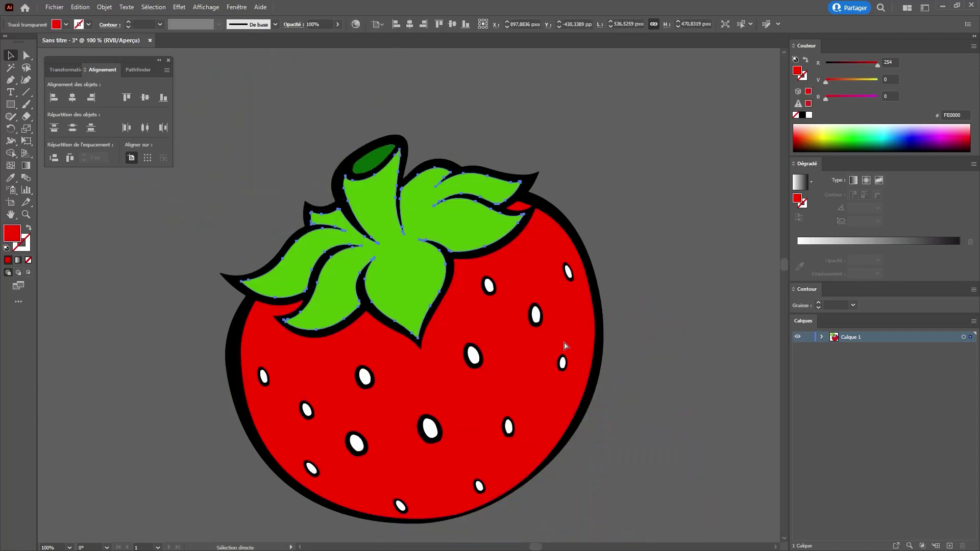
# Step: Fill the leaf shape with a linear gradient, remove the white and black stops, and keep a green stop at each end
pyautogui.click(478, 232)
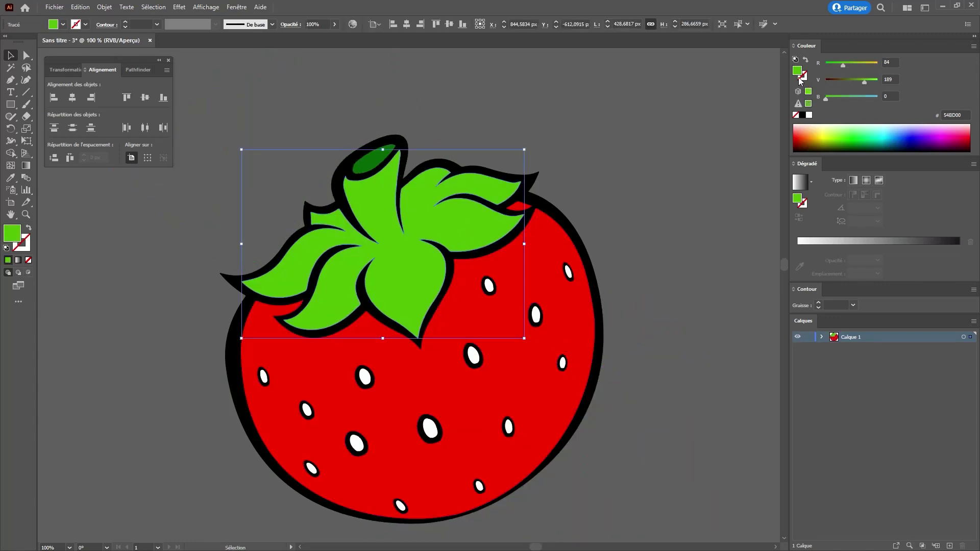
pyautogui.click(834, 241)
pyautogui.moveTo(799, 261); pyautogui.dragTo(801, 286)
pyautogui.moveTo(800, 261); pyautogui.dragTo(785, 257)
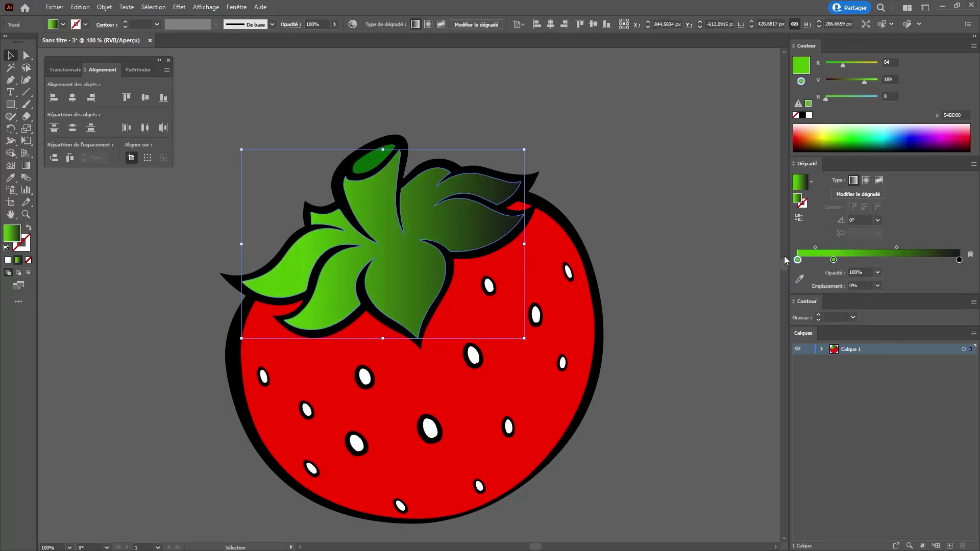
pyautogui.moveTo(959, 262); pyautogui.dragTo(960, 289)
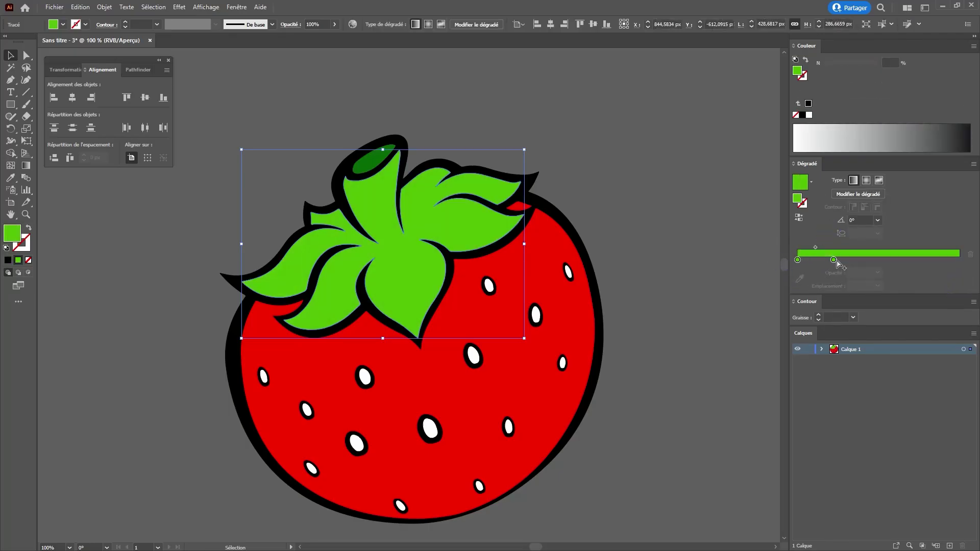
pyautogui.moveTo(834, 260); pyautogui.dragTo(974, 256)
# Step: Set the leaf gradient's starting stop to dark green, RGB 0, 64, 0, and deselect the shape
pyautogui.click(798, 260)
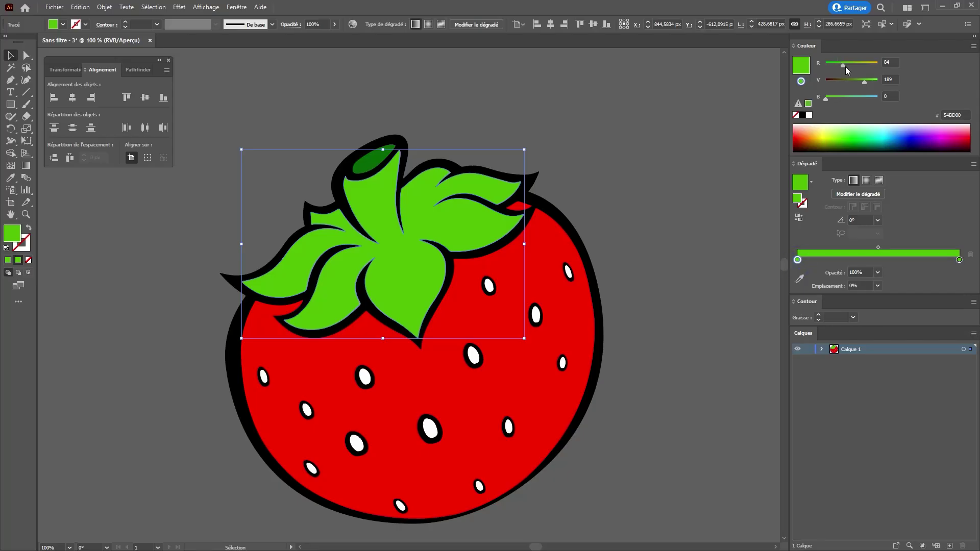
pyautogui.moveTo(858, 81)
pyautogui.mouseDown()
pyautogui.moveTo(845, 68)
pyautogui.moveTo(805, 65)
pyautogui.moveTo(839, 81)
pyautogui.mouseUp()
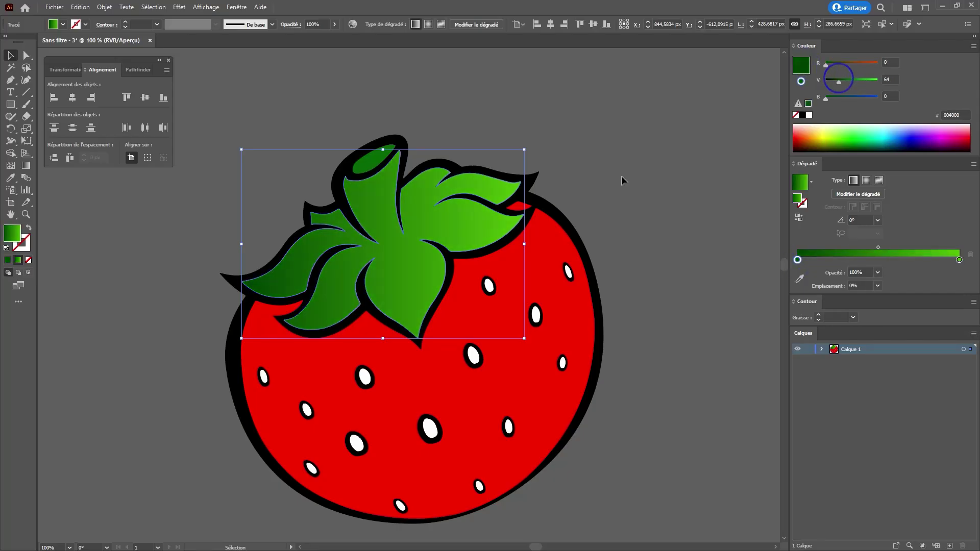
pyautogui.click(621, 175)
# Step: Fill the strawberry's red body with a linear gradient, replacing both green end stops with red ones
pyautogui.press('a')
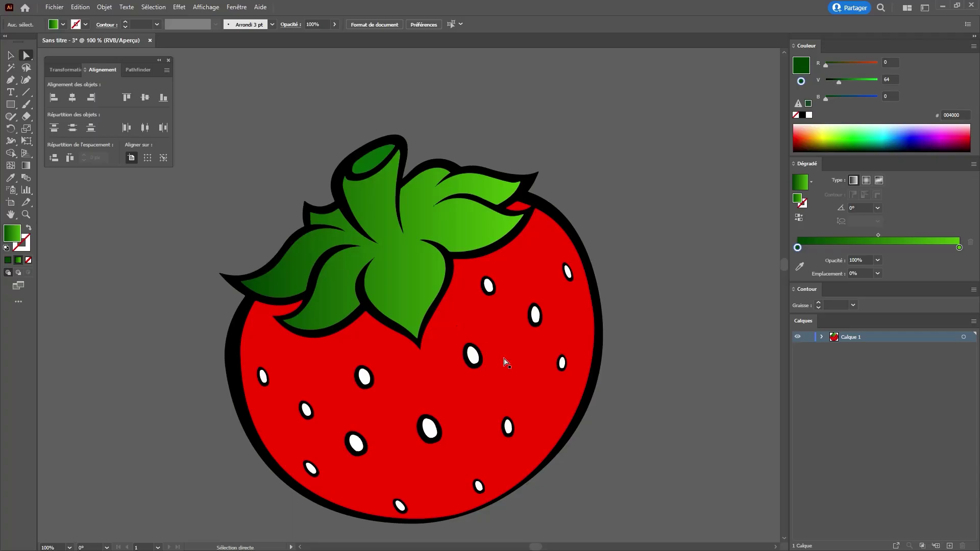
pyautogui.click(507, 358)
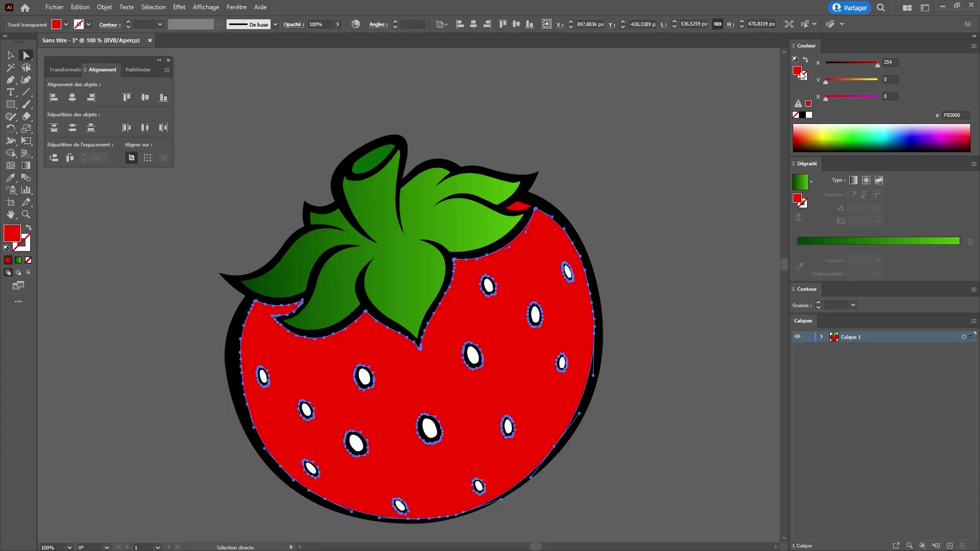
pyautogui.moveTo(839, 214); pyautogui.dragTo(842, 242)
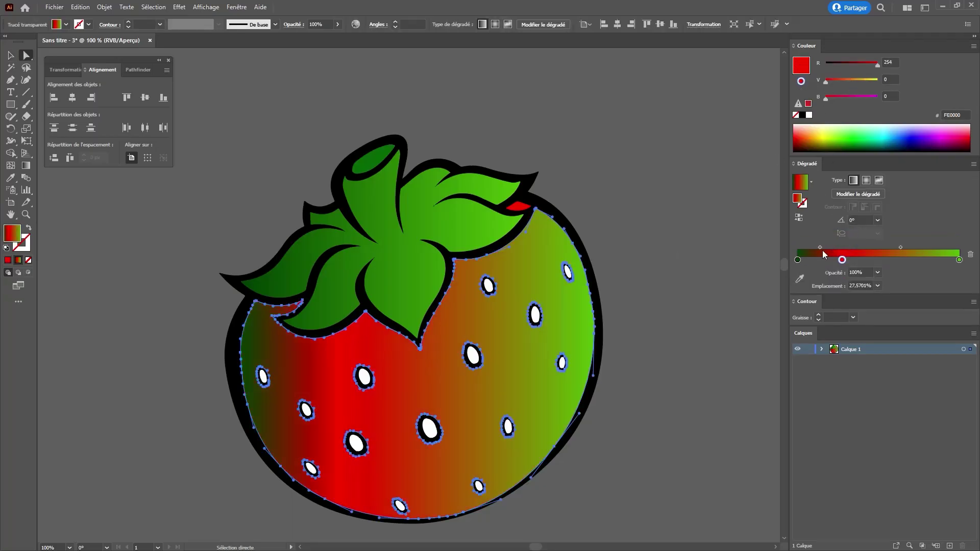
pyautogui.click(798, 260)
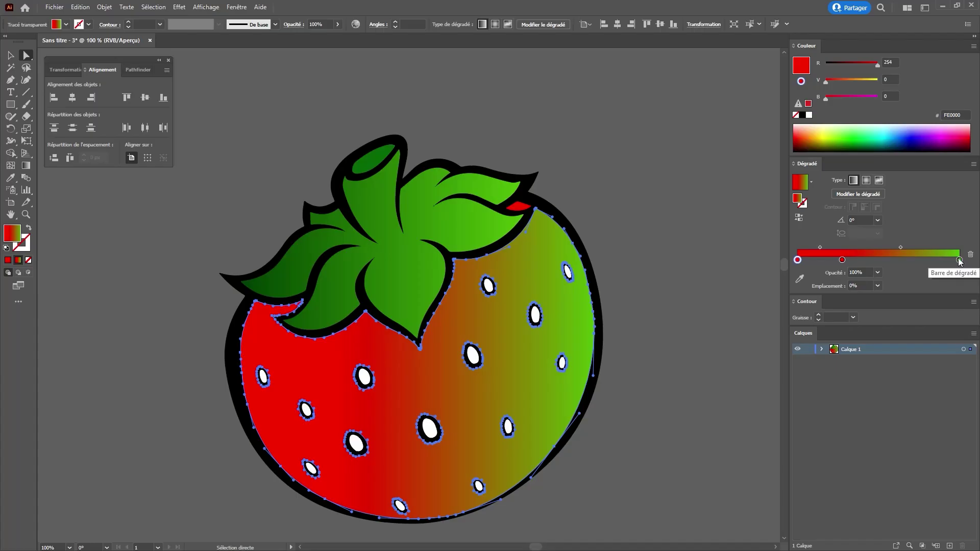
pyautogui.moveTo(959, 262); pyautogui.dragTo(956, 278)
pyautogui.moveTo(842, 260); pyautogui.dragTo(973, 263)
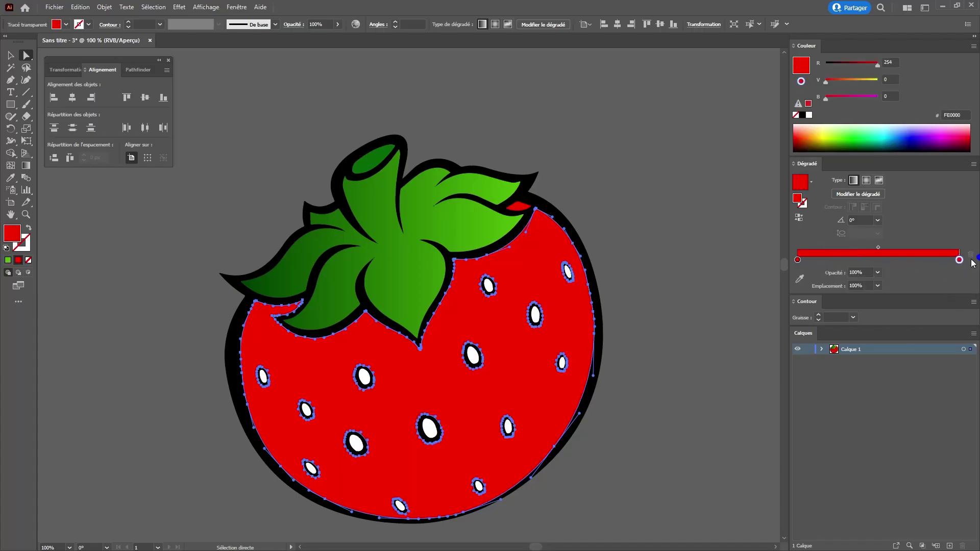
# Step: Set the starting stop of the red body's gradient to dark red, RGB 109, 0, 0
pyautogui.click(797, 260)
pyautogui.click(855, 63)
pyautogui.moveTo(856, 63); pyautogui.dragTo(848, 63)
# Step: Make the body's gradient radial, reverse it so the dark red lies outside, move the midpoint to 87%, and deselect
pyautogui.click(865, 182)
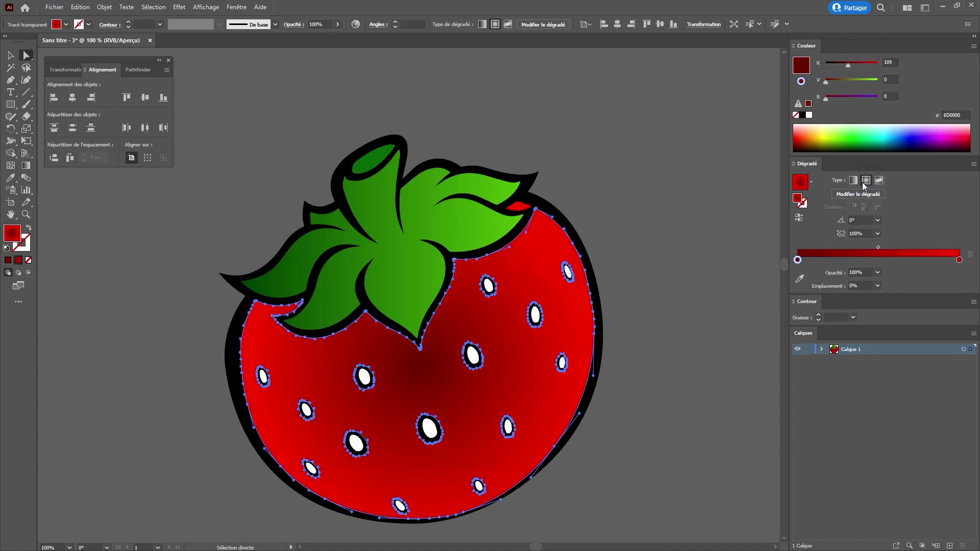
pyautogui.click(800, 219)
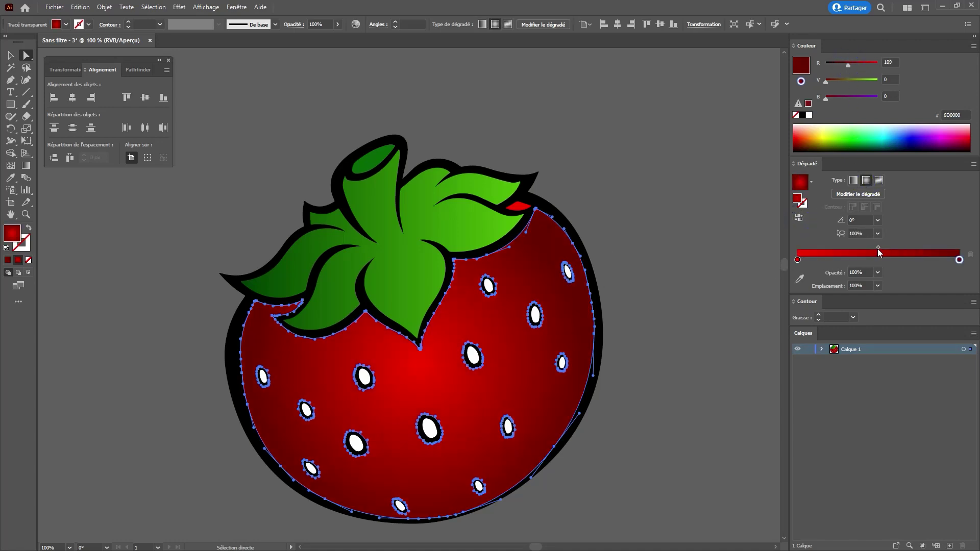
pyautogui.moveTo(878, 249); pyautogui.dragTo(938, 246)
pyautogui.hotkey('ctrl', 'shift', 'a')
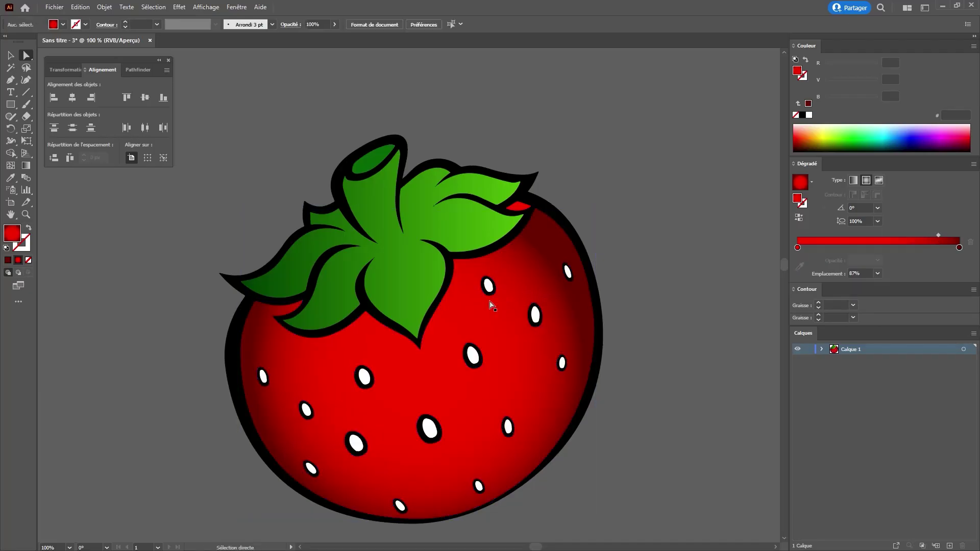
# Step: Combine the small red piece between the leaves and the strawberry's red body into one compound path, and deselect it
pyautogui.scroll(-2, 449, 267)
pyautogui.scroll(3, 470, 289)
pyautogui.click(473, 290)
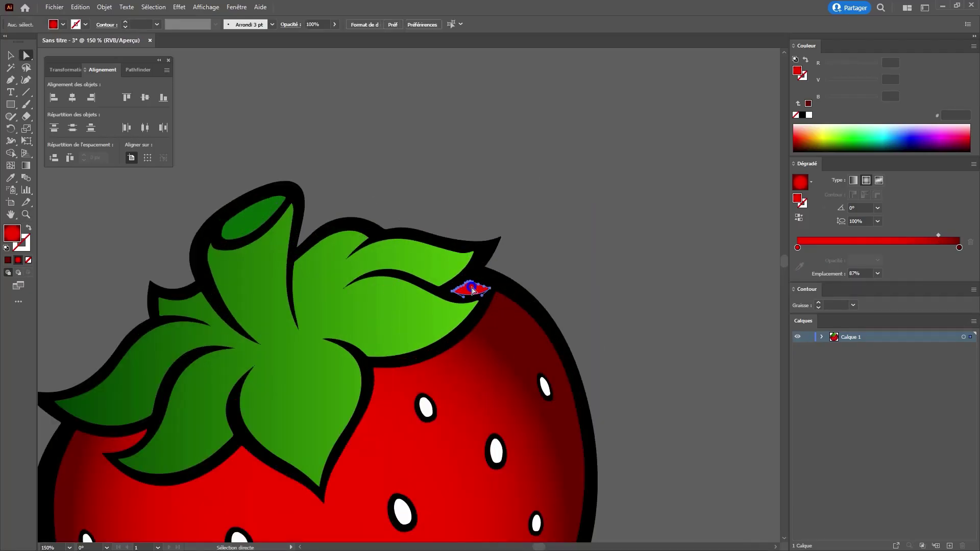
pyautogui.scroll(-2, 472, 290)
pyautogui.press('i')
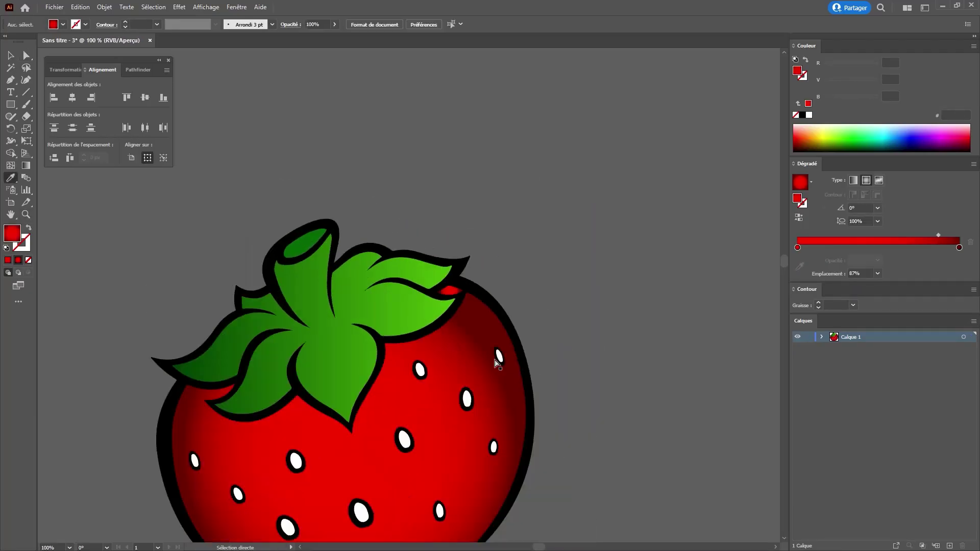
pyautogui.press('v')
pyautogui.click(450, 291)
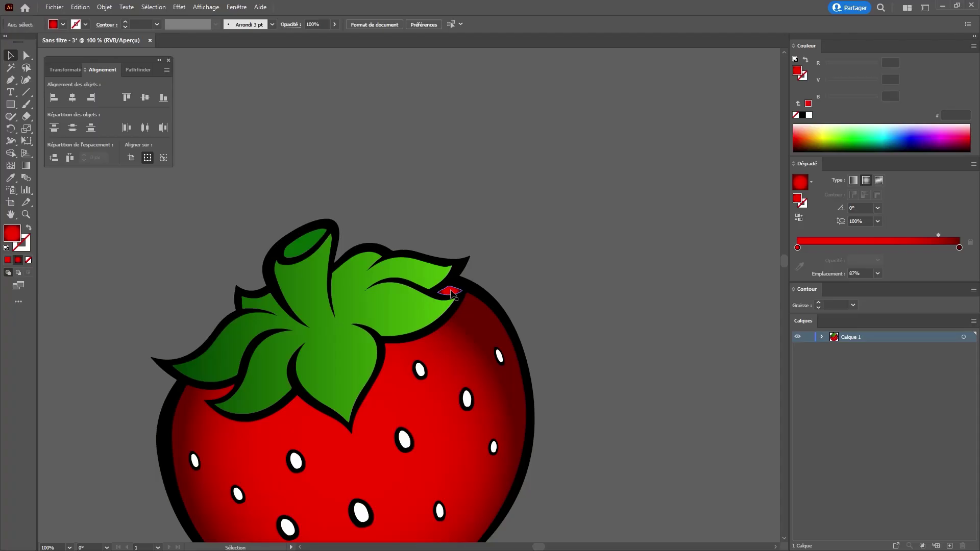
pyautogui.keyDown('shift'); pyautogui.click(465, 357); pyautogui.keyUp('shift')
pyautogui.hotkey('ctrl', '8')
pyautogui.press('z')
pyautogui.keyDown('alt'); pyautogui.click(383, 372); pyautogui.keyUp('alt')
pyautogui.keyDown('alt'); pyautogui.click(383, 372); pyautogui.keyUp('alt')
pyautogui.hotkey('ctrl', 'shift', 'a')
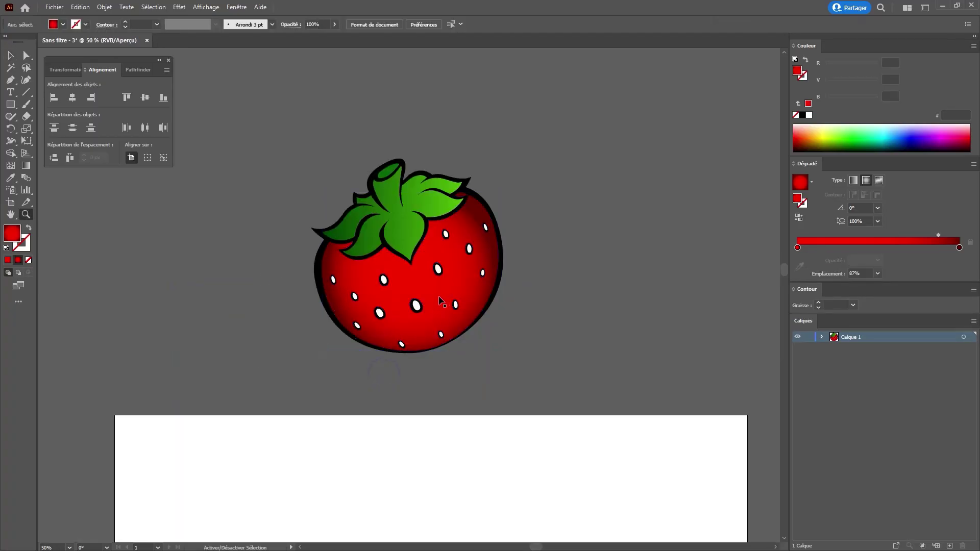
# Step: Select the strawberry's merged red body and examine how its radial gradient spreads across the whole shape
pyautogui.keyDown('alt'); pyautogui.click(440, 301); pyautogui.keyUp('alt')
pyautogui.click(407, 307)
pyautogui.click(407, 306)
pyautogui.click(409, 302)
pyautogui.press('v')
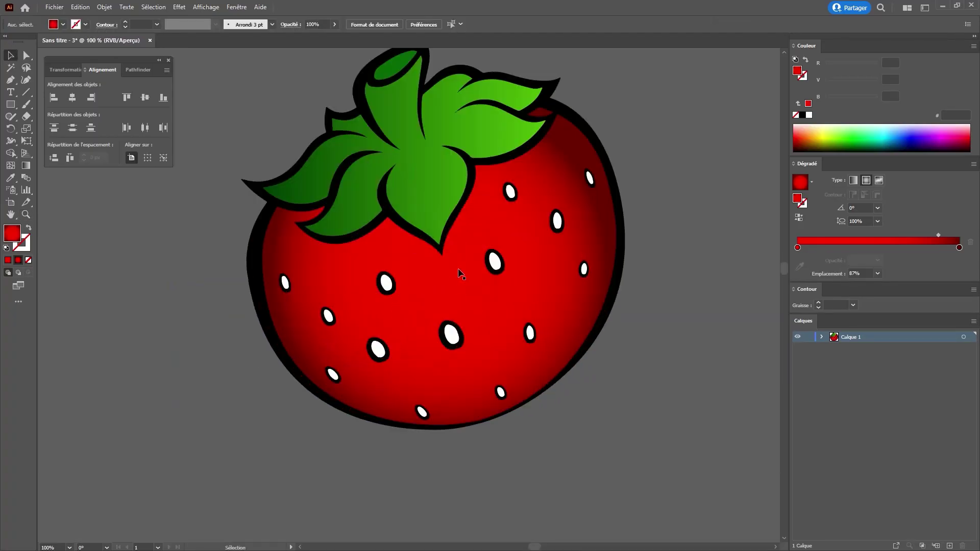
pyautogui.click(461, 274)
pyautogui.press('z')
pyautogui.keyDown('alt'); pyautogui.click(442, 298); pyautogui.keyUp('alt')
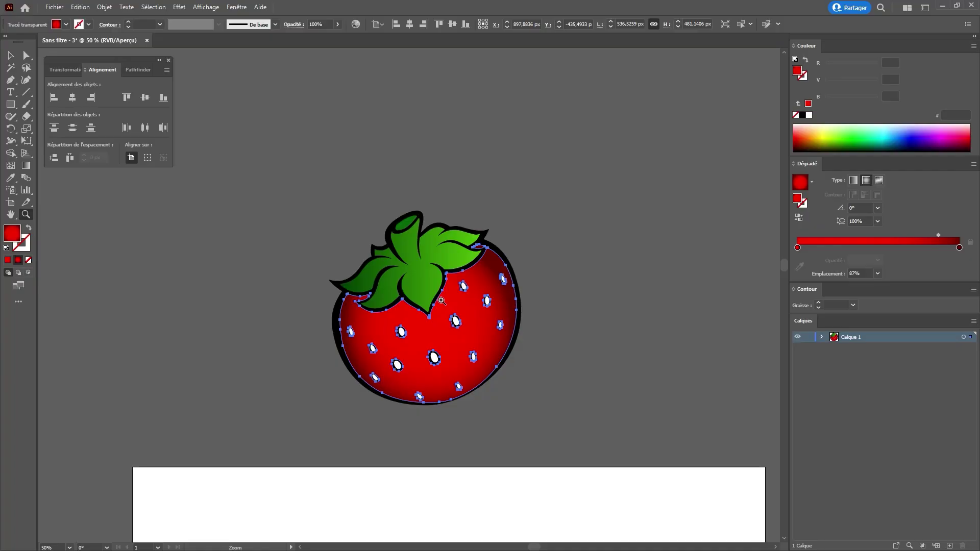